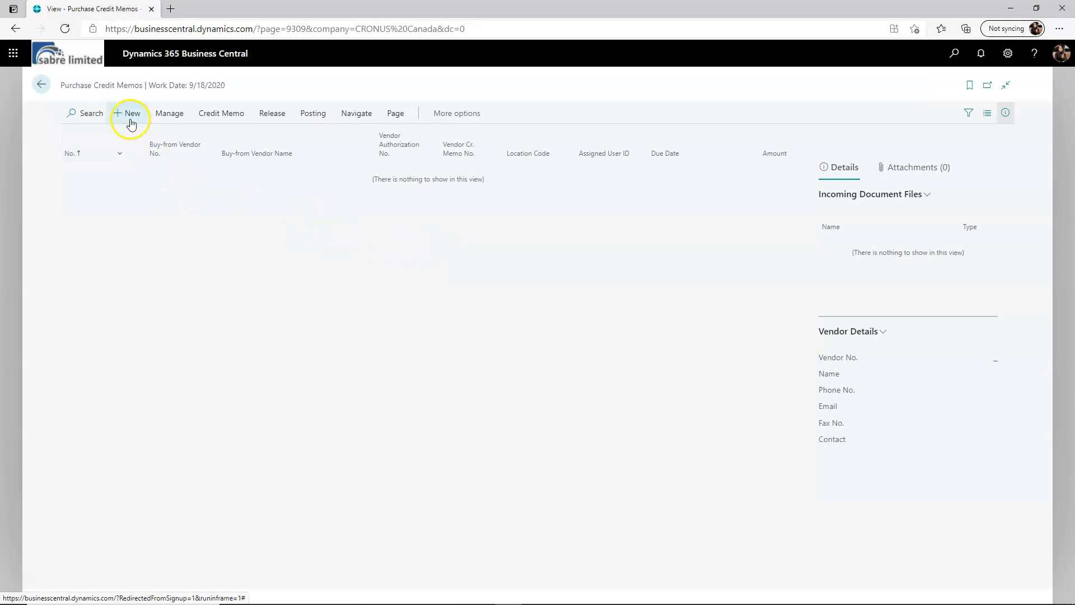
- Create a new purchase credit memo for the vendor Graphic Design Institute
click(128, 113)
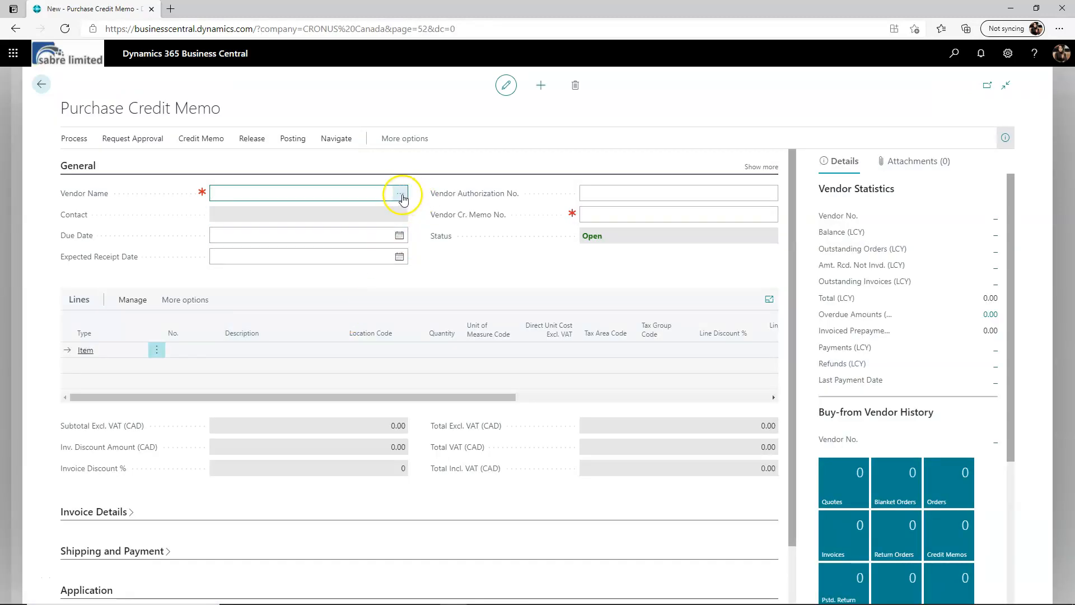
click(400, 193)
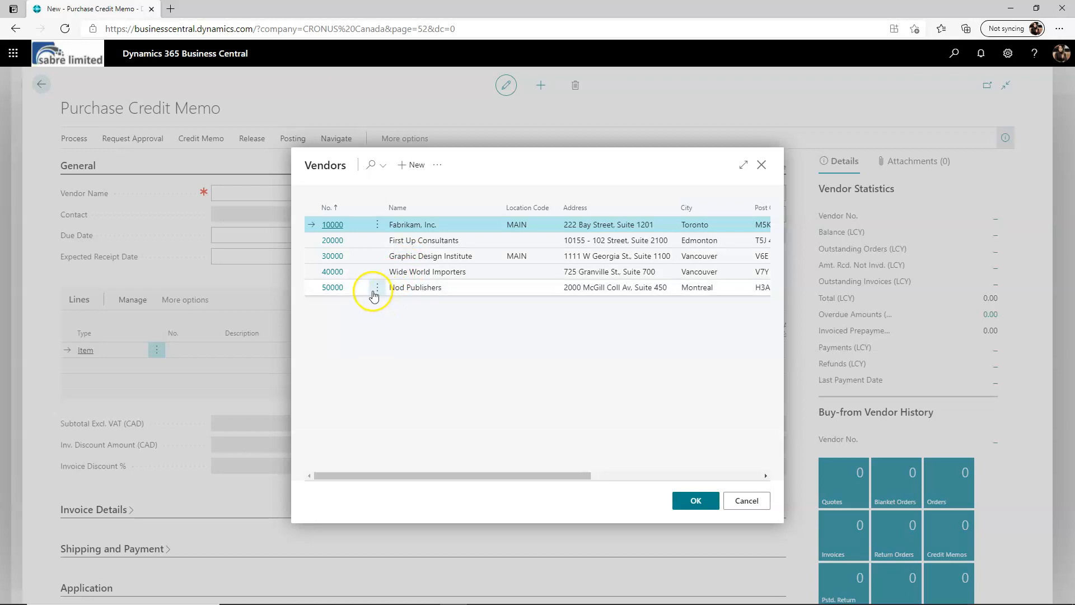
click(358, 260)
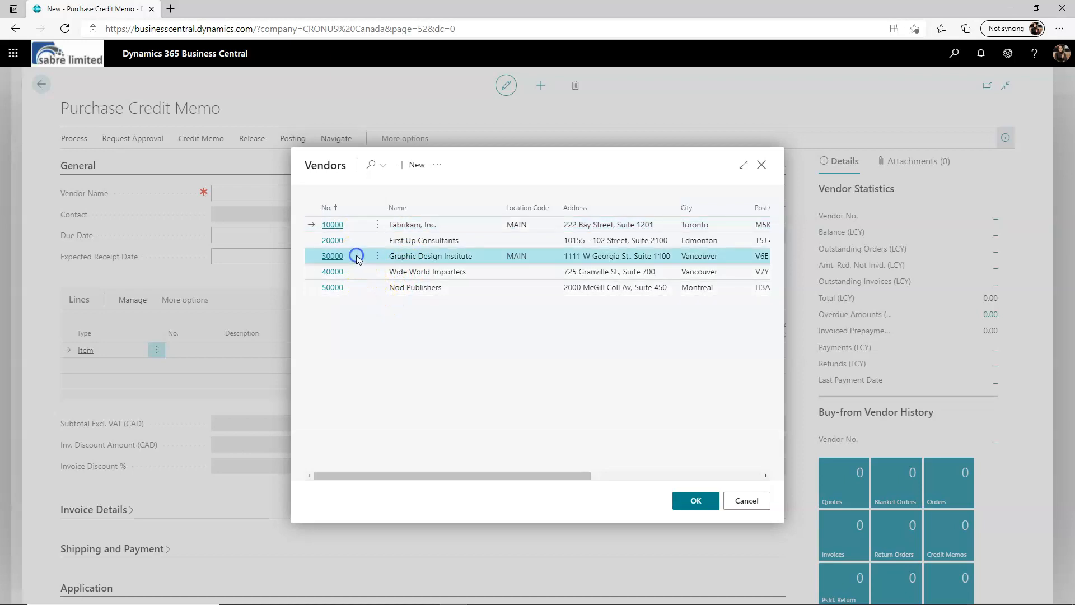
click(686, 498)
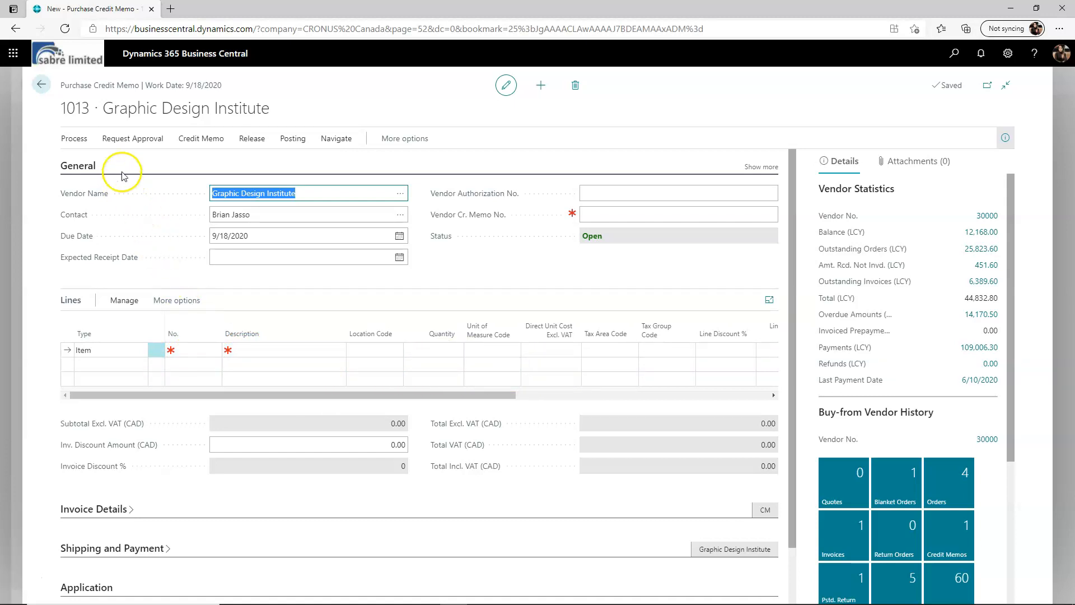
- Get the posted SYDNEY Swivel Chair, green line of invoice 108194 into the credit memo for reversal, with the posted lines sorted by description
click(79, 140)
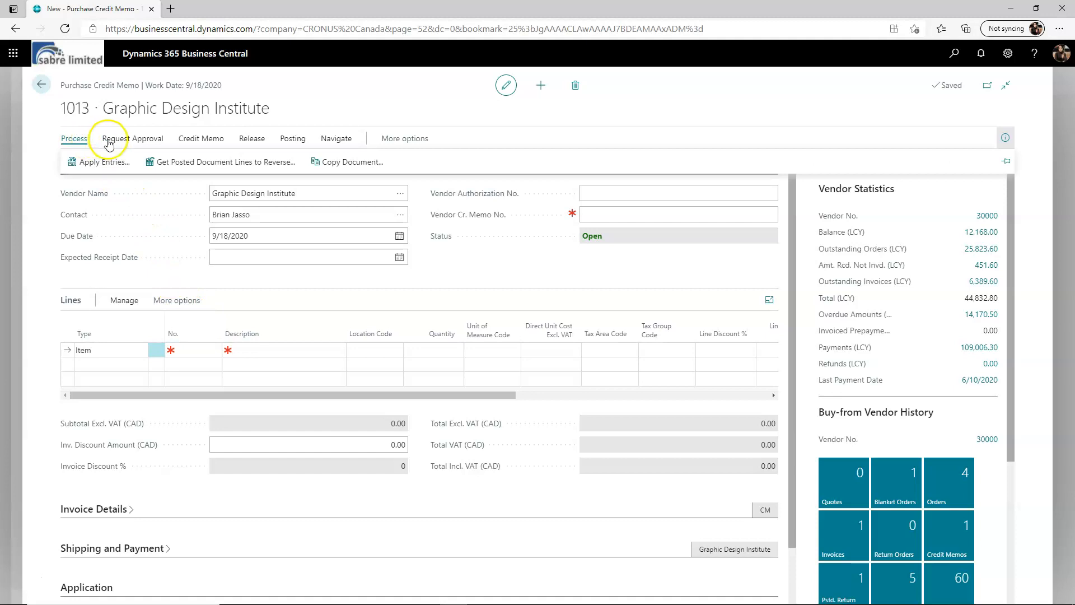
click(211, 167)
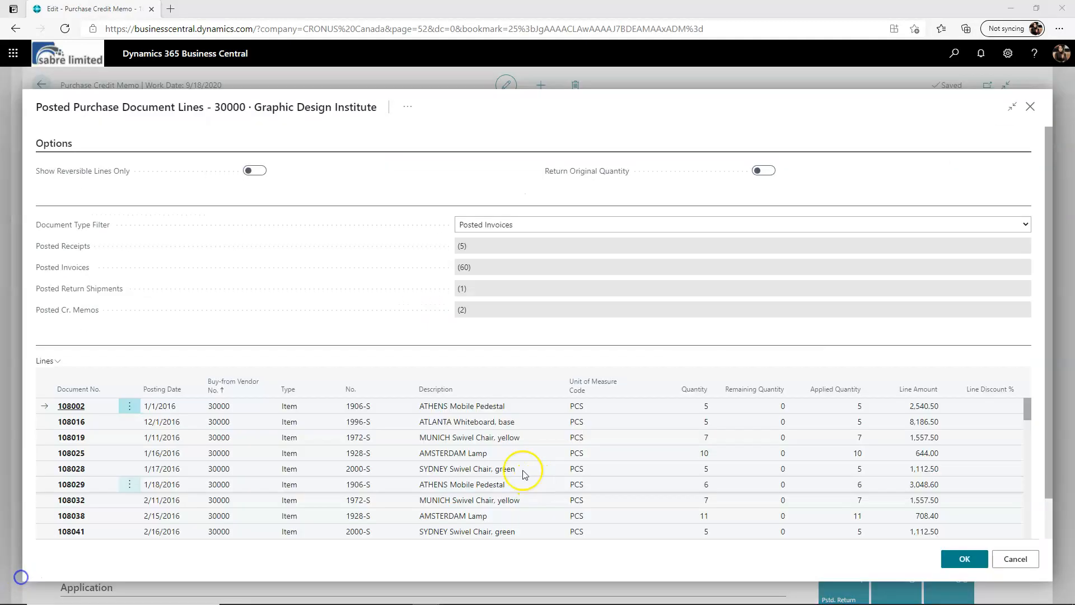
click(476, 390)
click(103, 425)
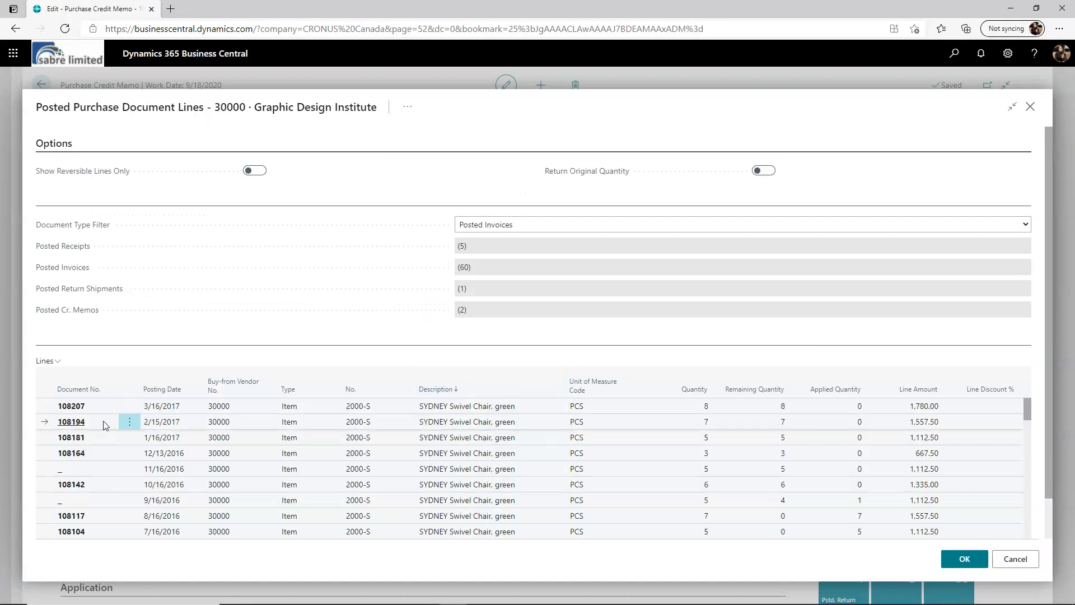
click(957, 561)
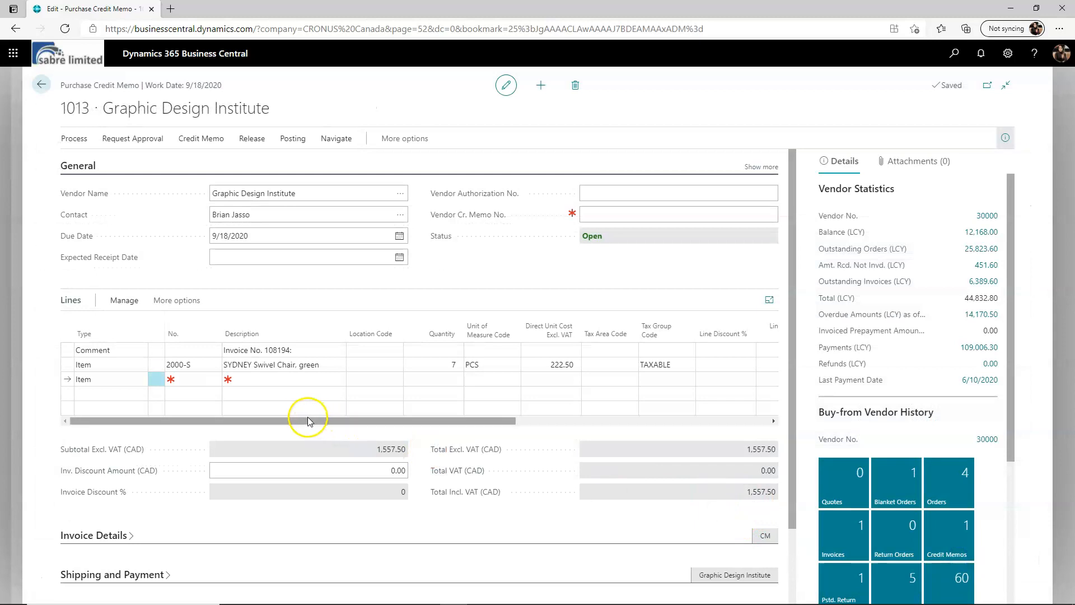
- Check the amounts of the copied line and enter PCM12000 as the Vendor Cr. Memo No
click(316, 376)
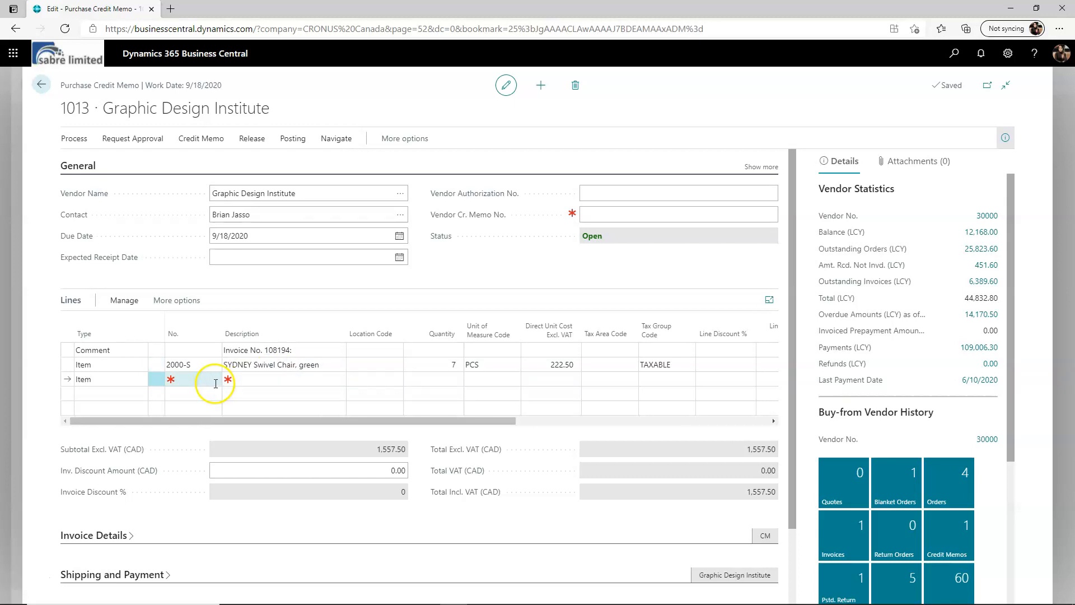
drag(493, 421, 638, 427)
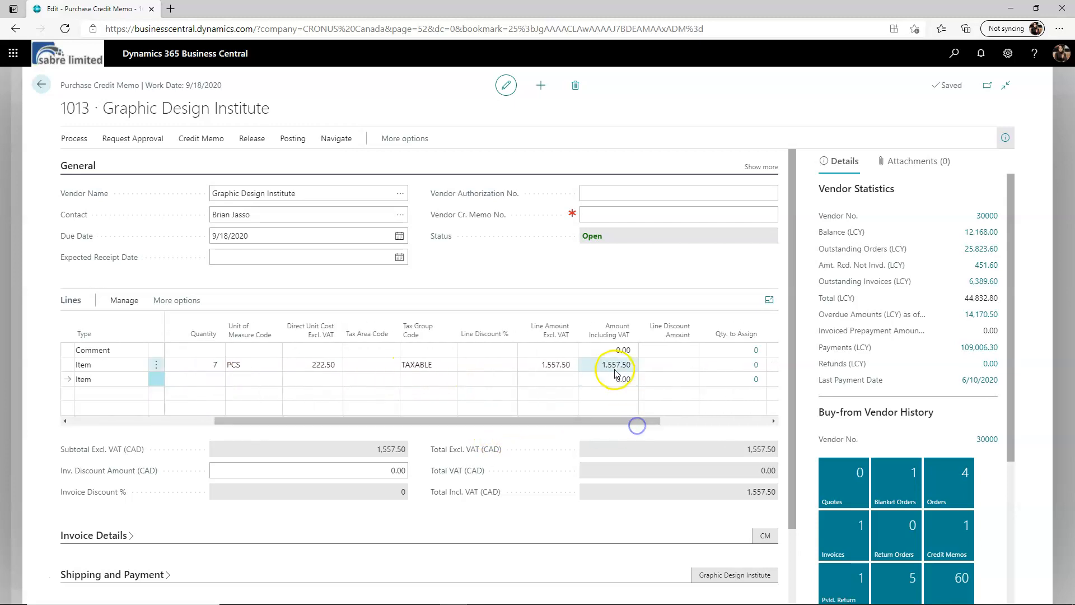
click(609, 215)
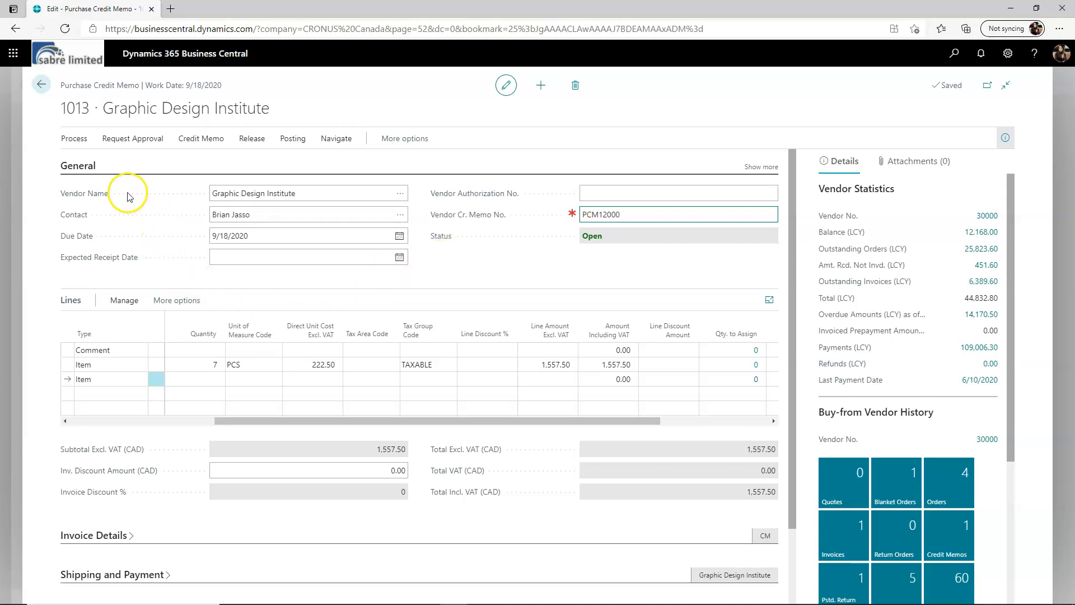
- Review the vendor entries that can be applied to the purchase credit memo
click(75, 140)
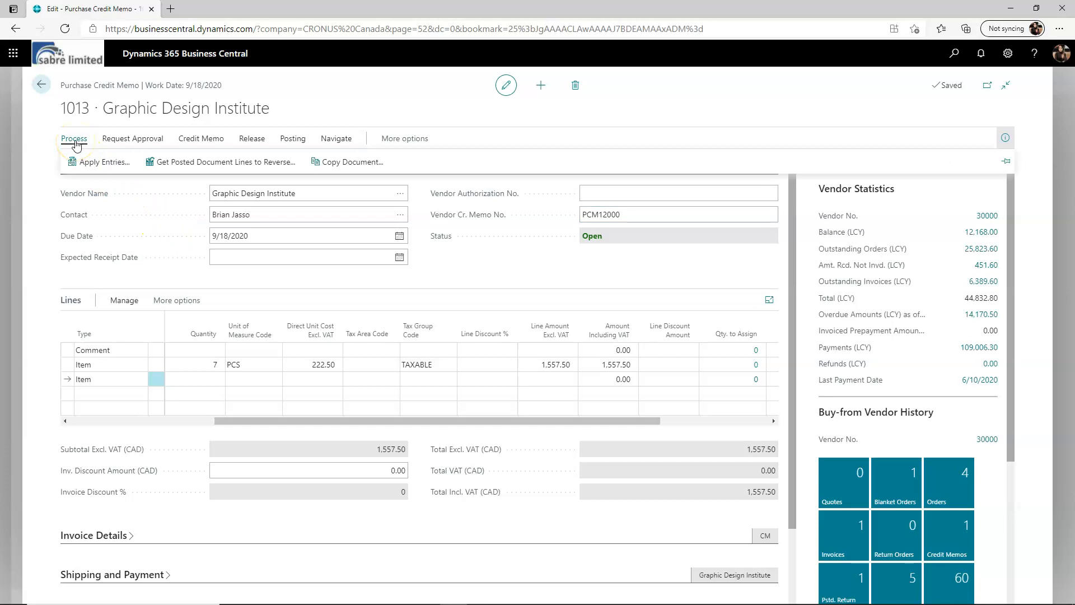
click(97, 162)
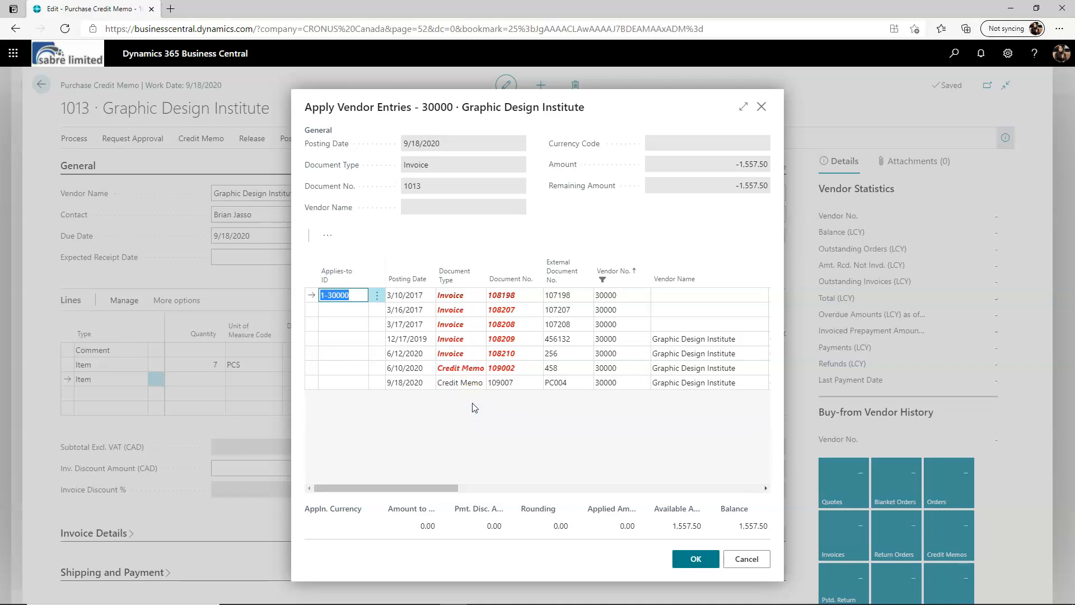
click(698, 559)
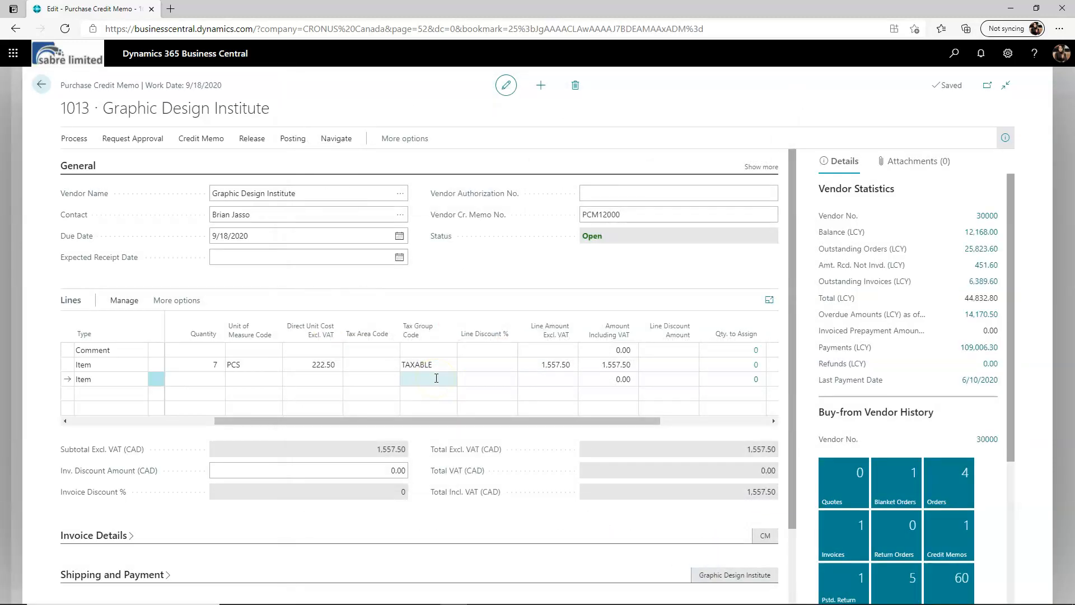
- Post the purchase credit memo and open the posted document
scroll(648, 474, down, 2)
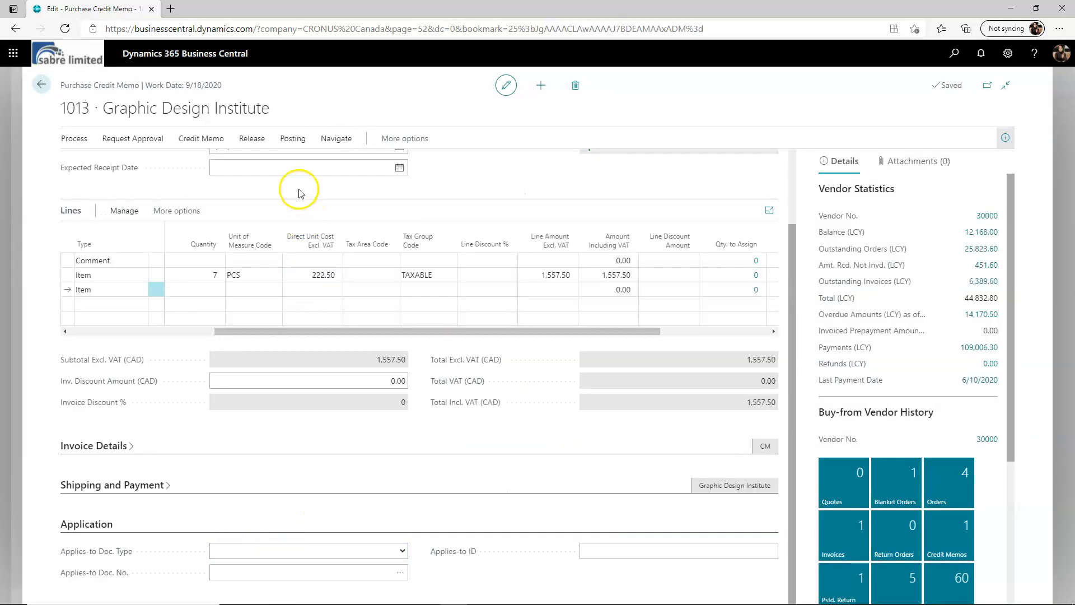
click(302, 144)
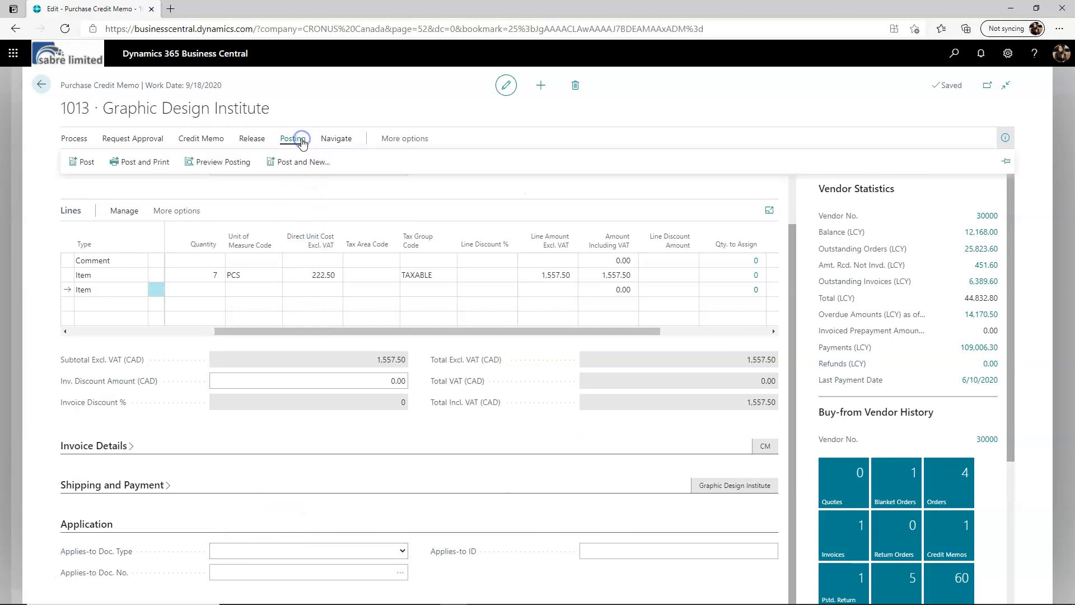
click(80, 168)
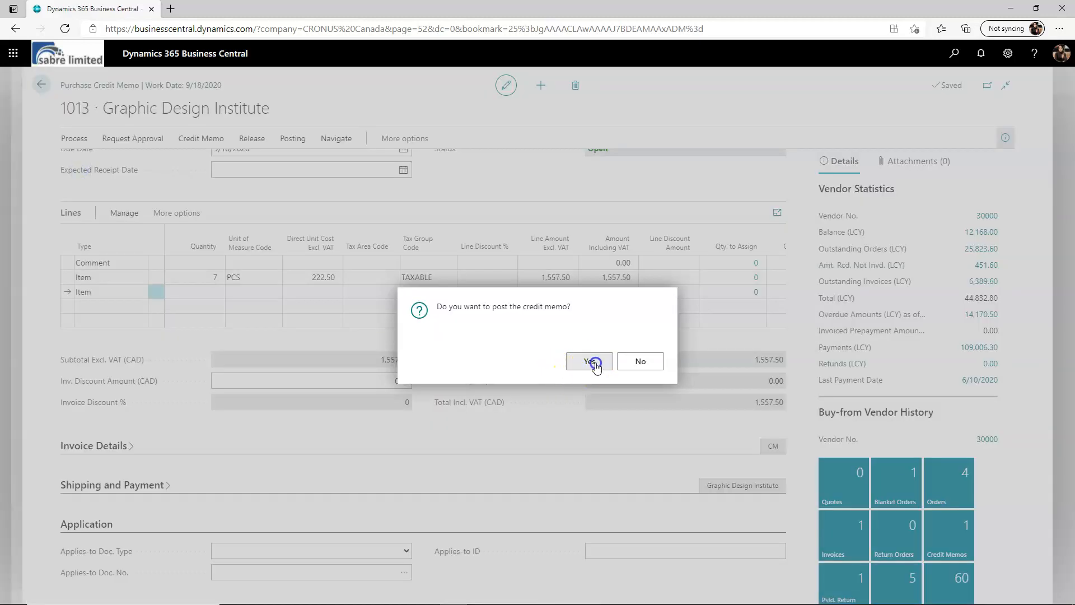
click(594, 362)
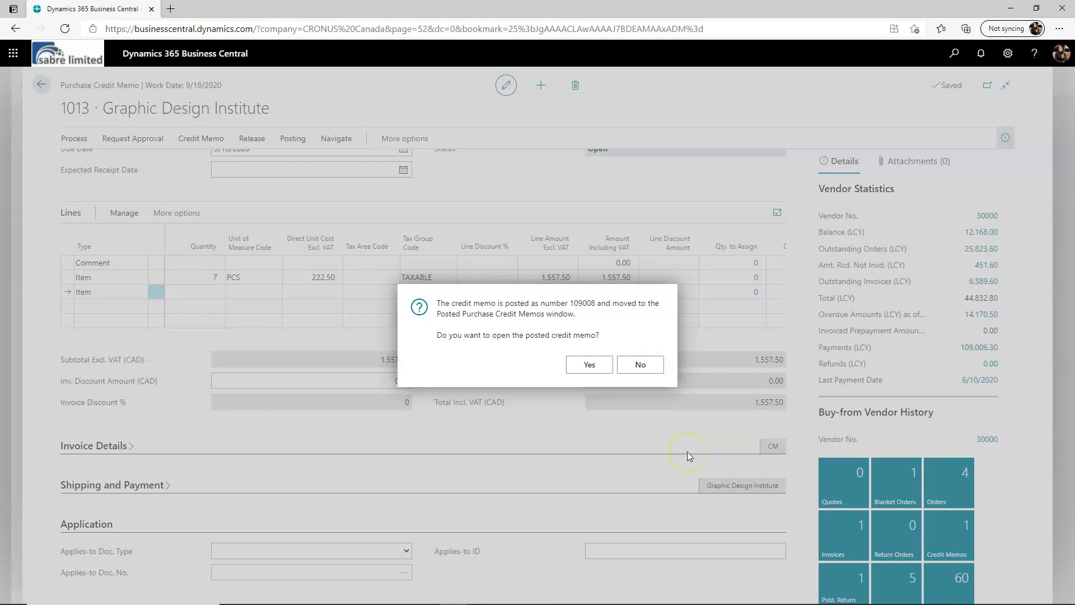
click(588, 367)
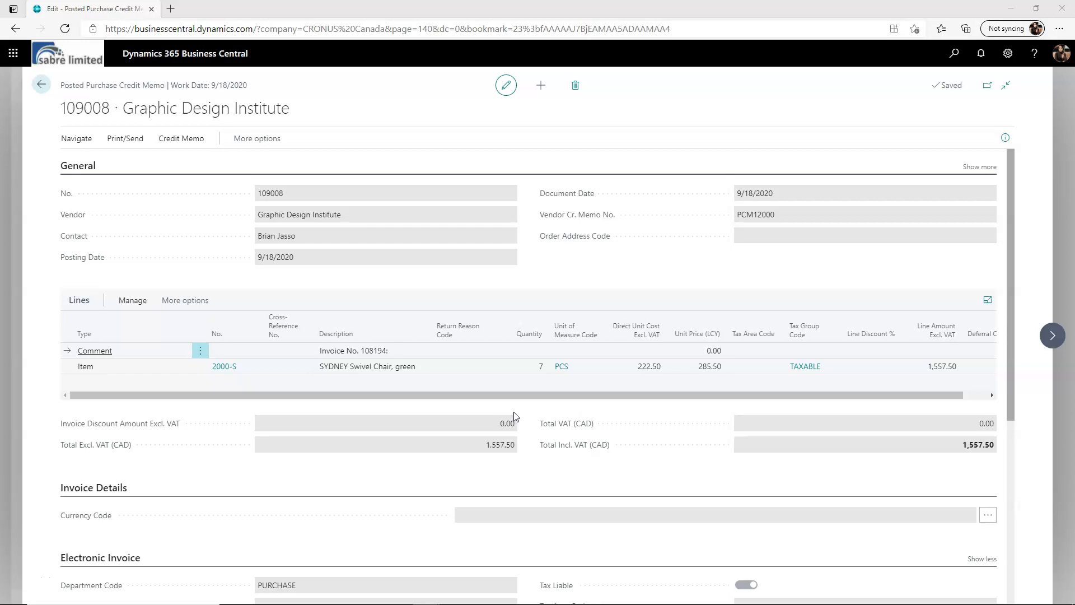
- Search for the Vendors list and open the posted purchase invoices of Graphic Design Institute from its vendor history
click(950, 54)
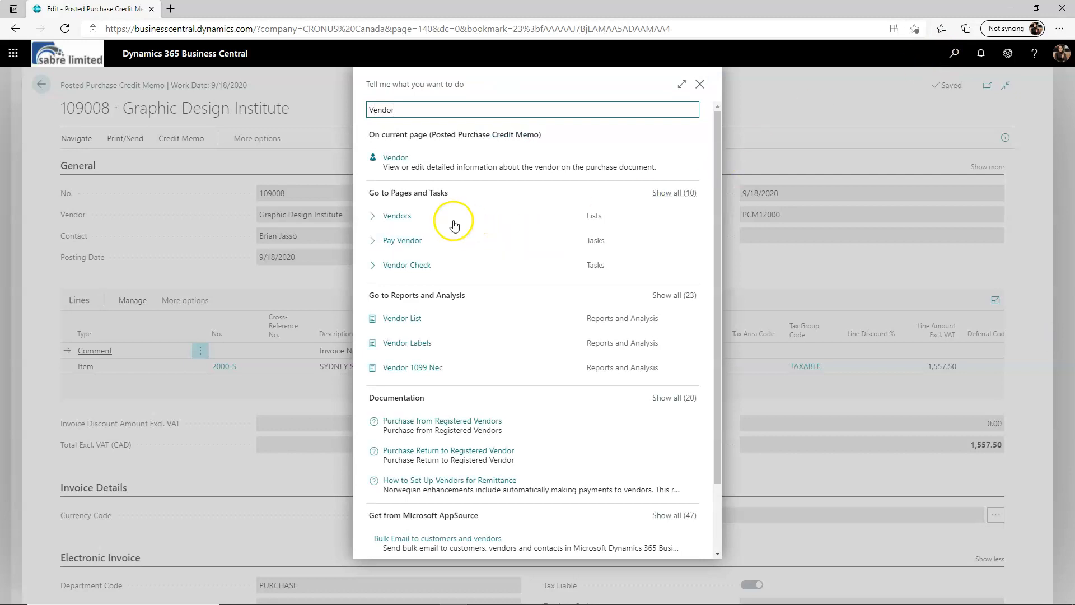
click(397, 216)
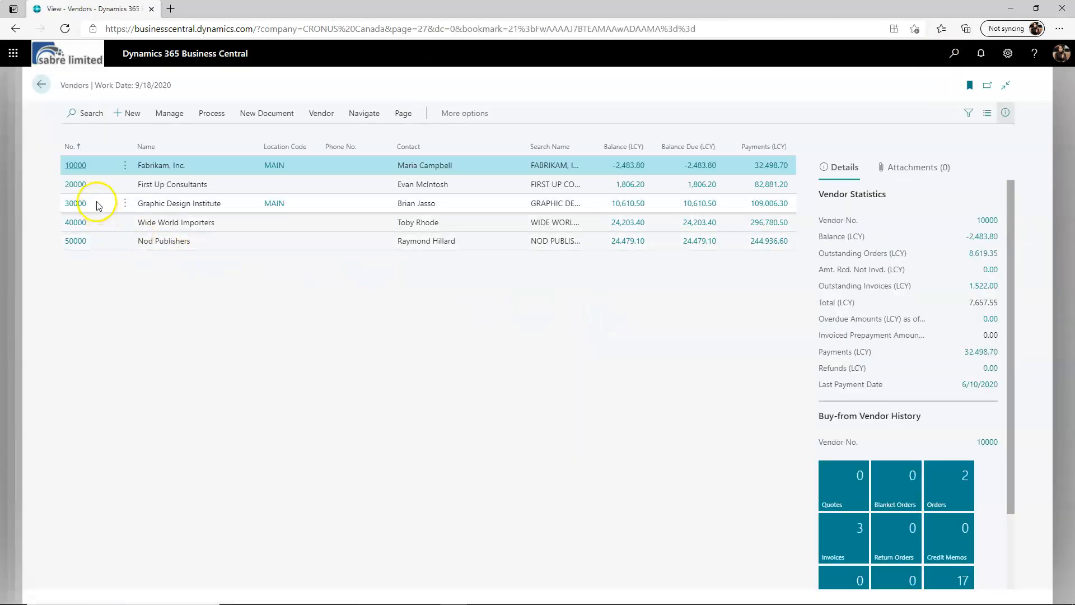
click(113, 204)
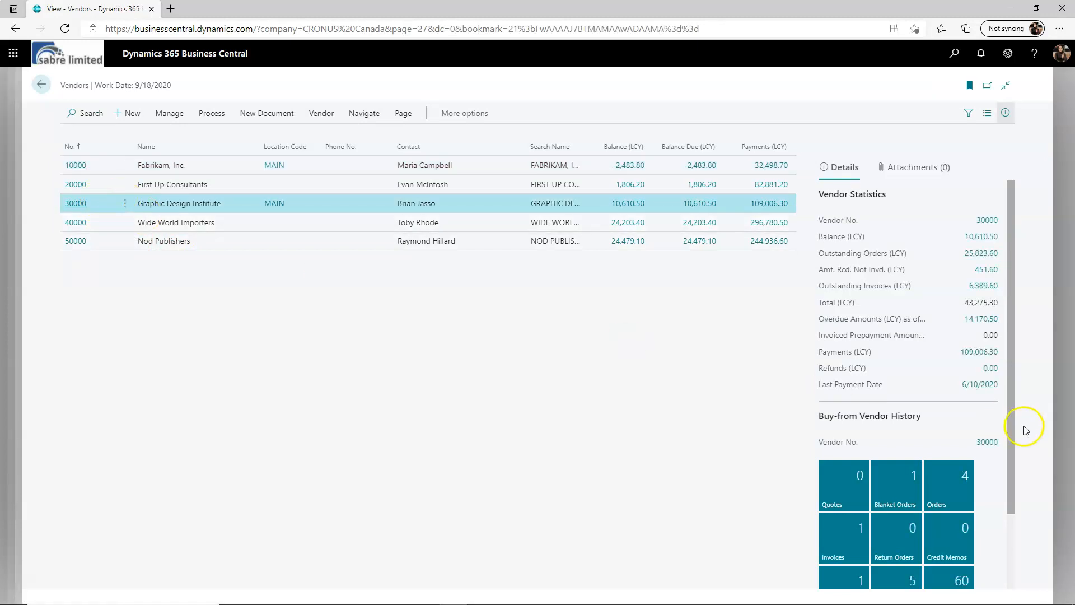
scroll(991, 487, down, 2)
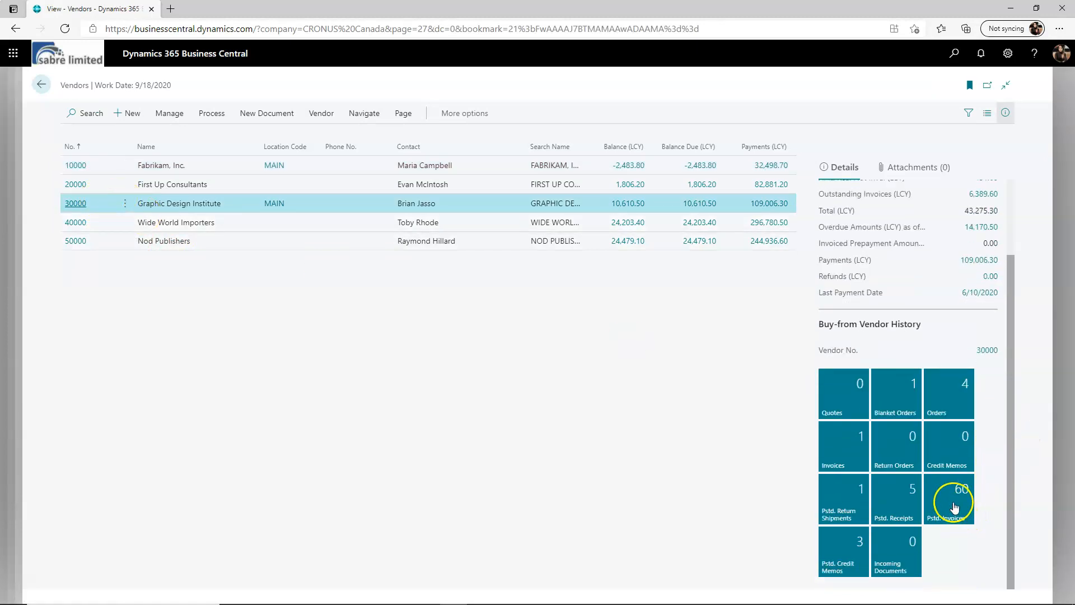
click(946, 503)
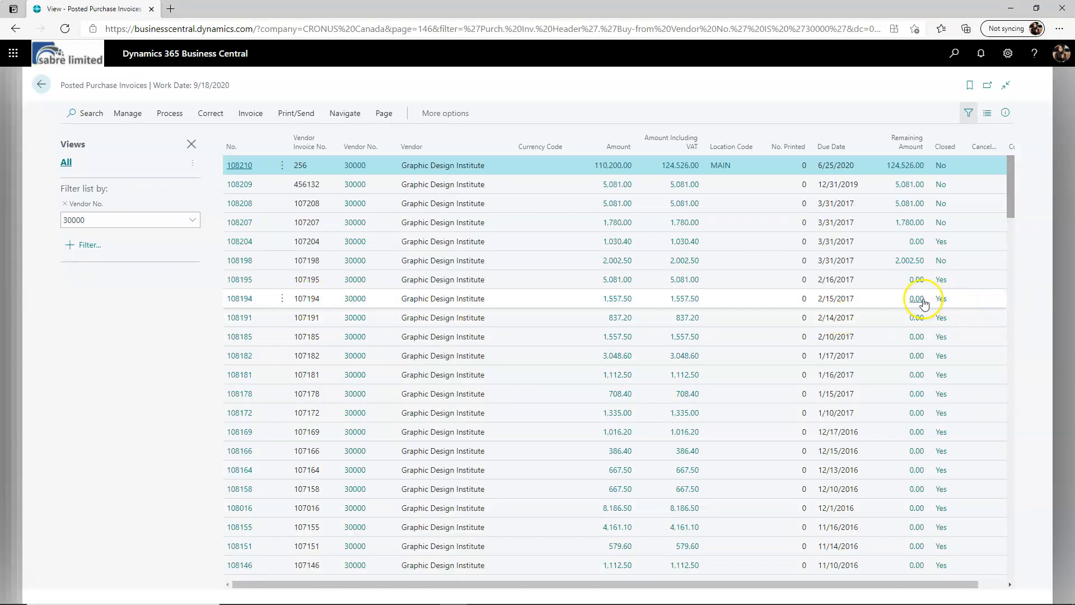
- Find the entries related to posted invoice 108194 and show its detailed vendor ledger entries
click(263, 302)
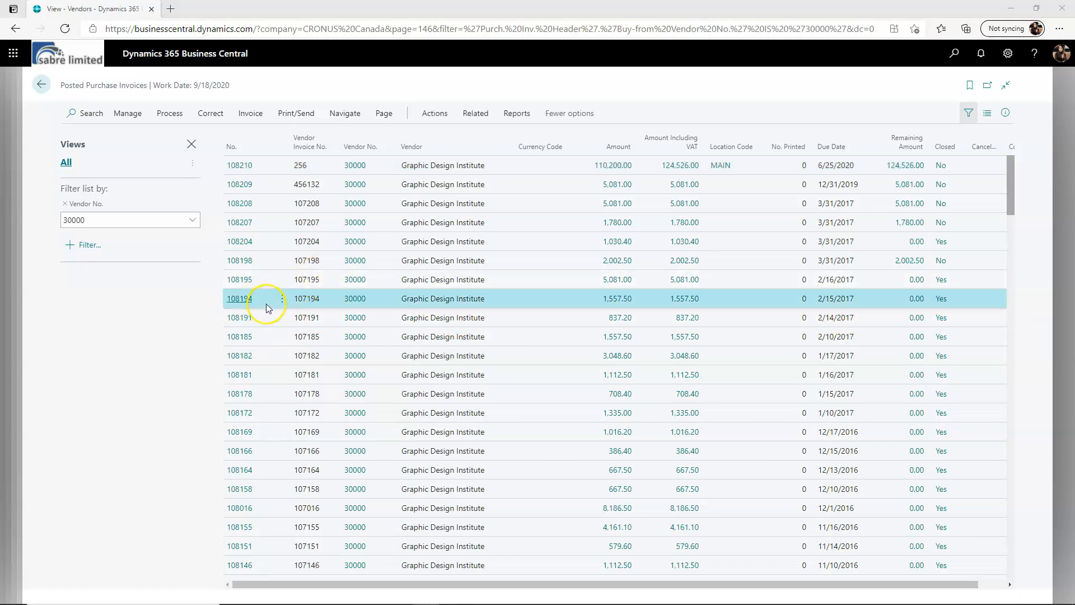
click(249, 113)
click(240, 138)
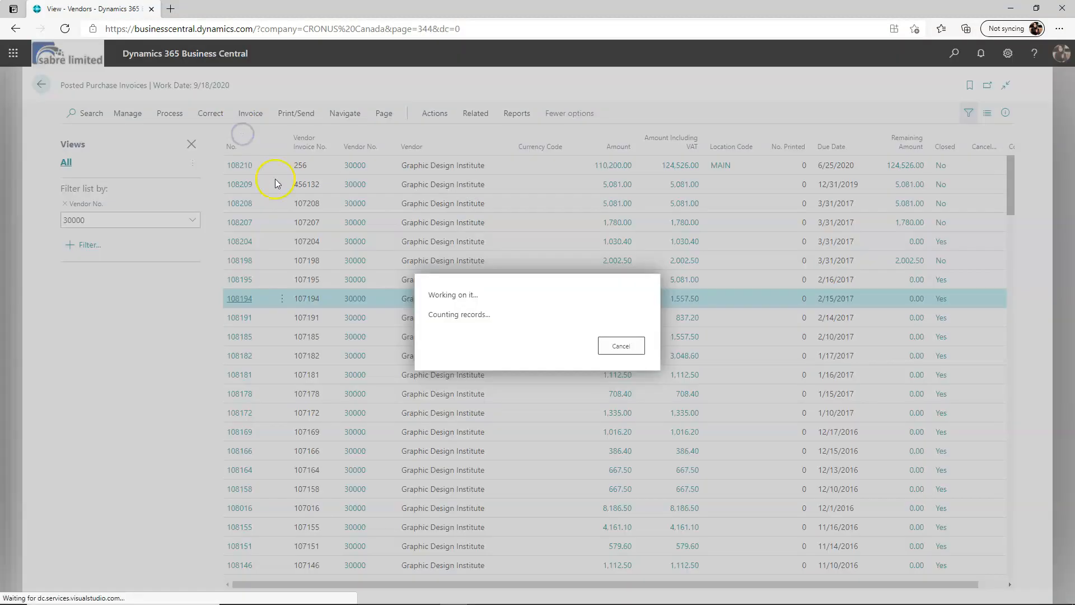
click(637, 364)
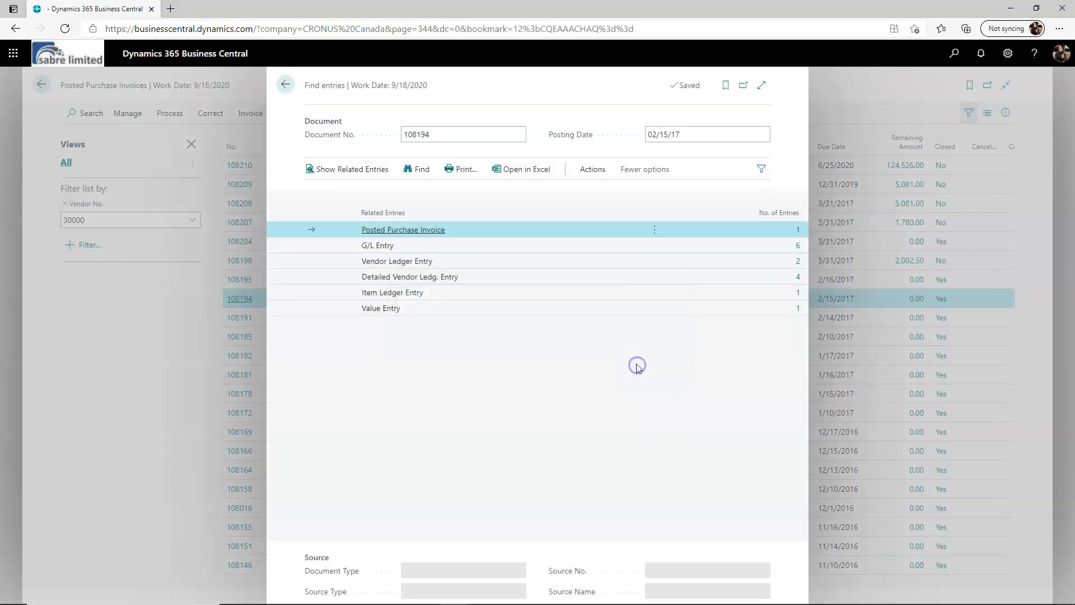
click(473, 278)
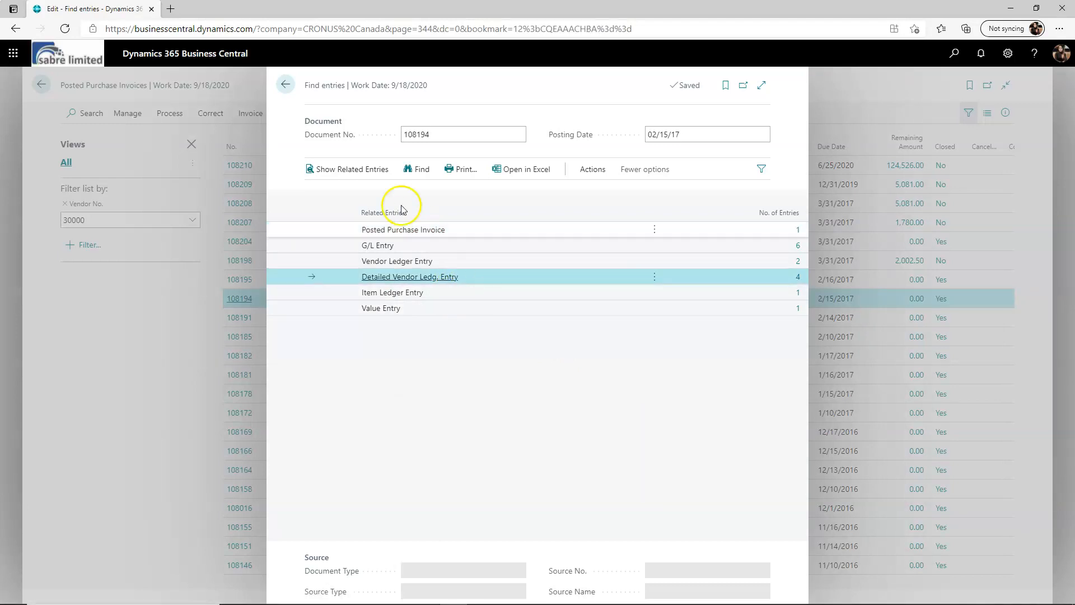
click(370, 169)
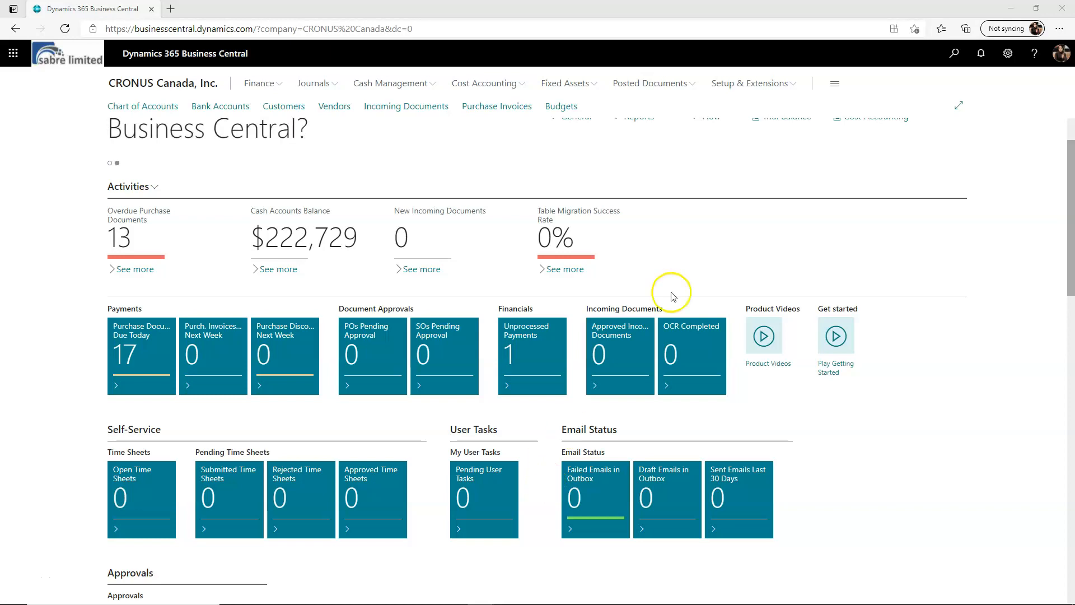
- Search for Sales Credit Memos and create a new sales credit memo for the customer Coho Winery
click(954, 54)
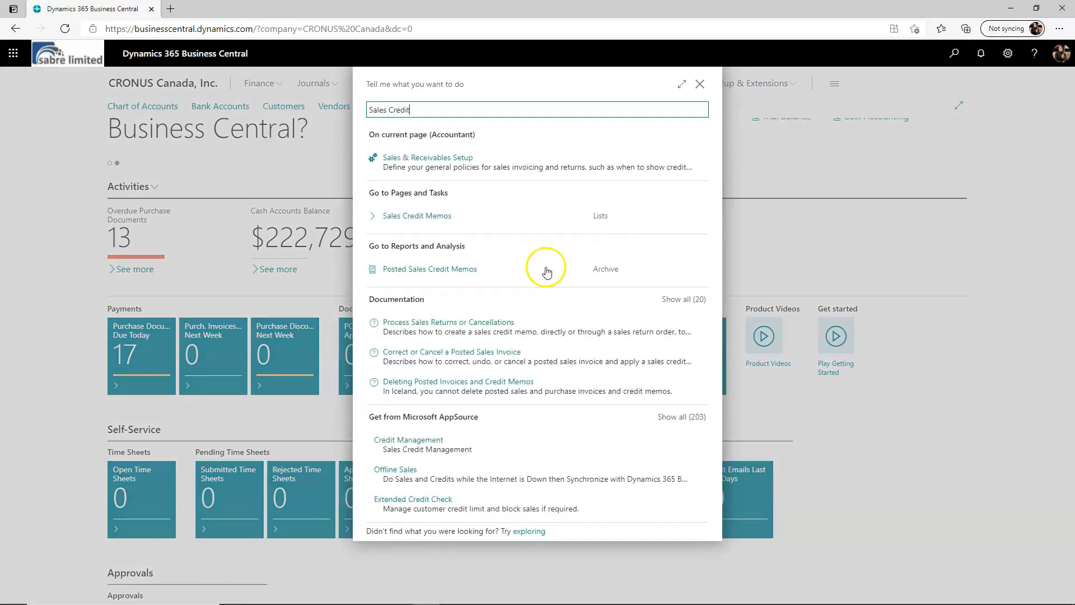
click(426, 217)
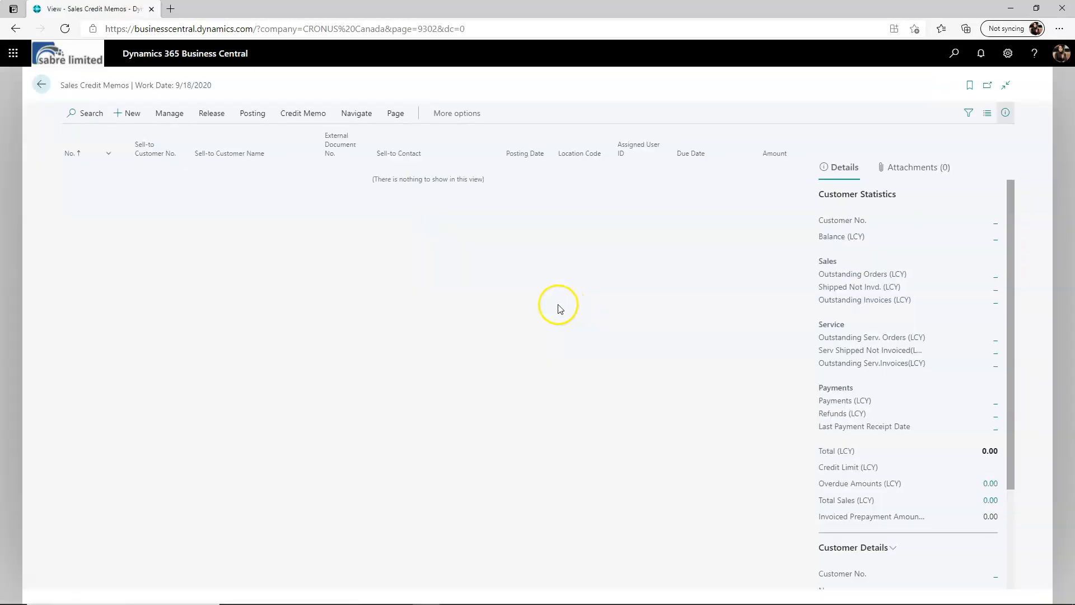
click(128, 112)
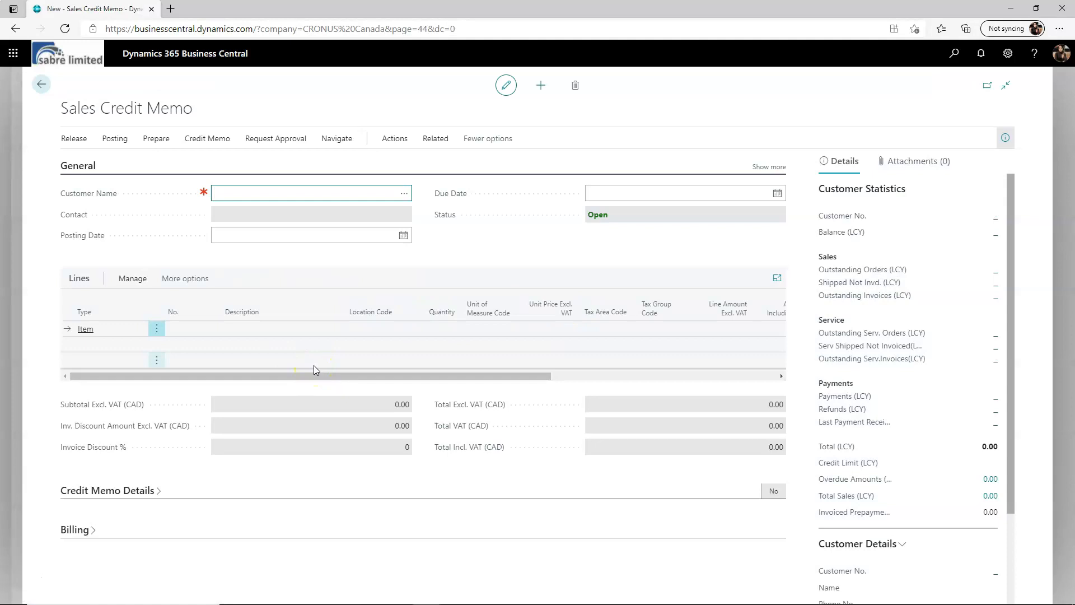
click(405, 194)
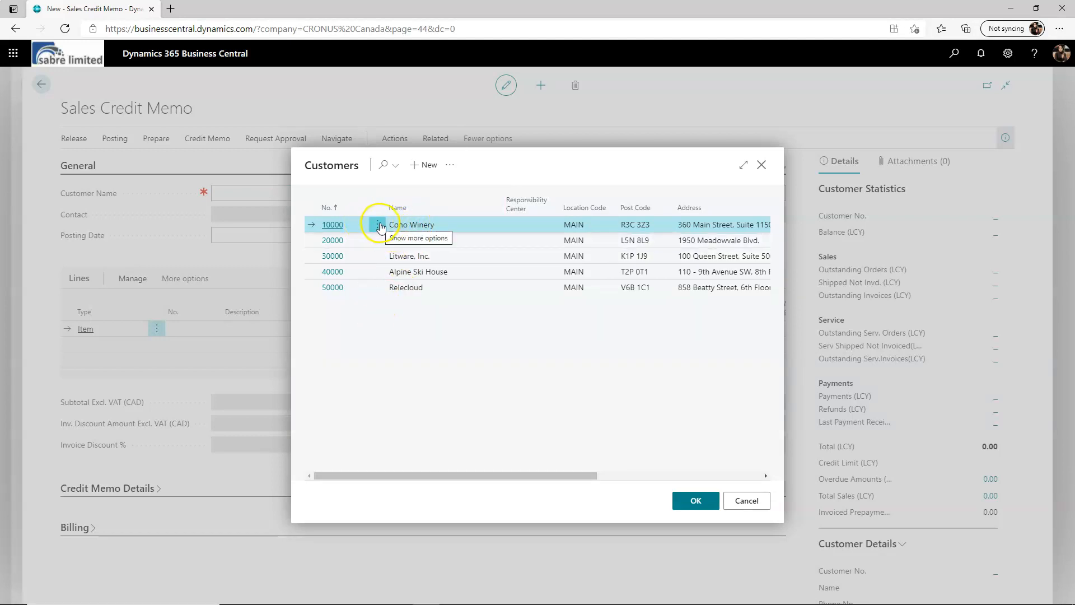
click(691, 501)
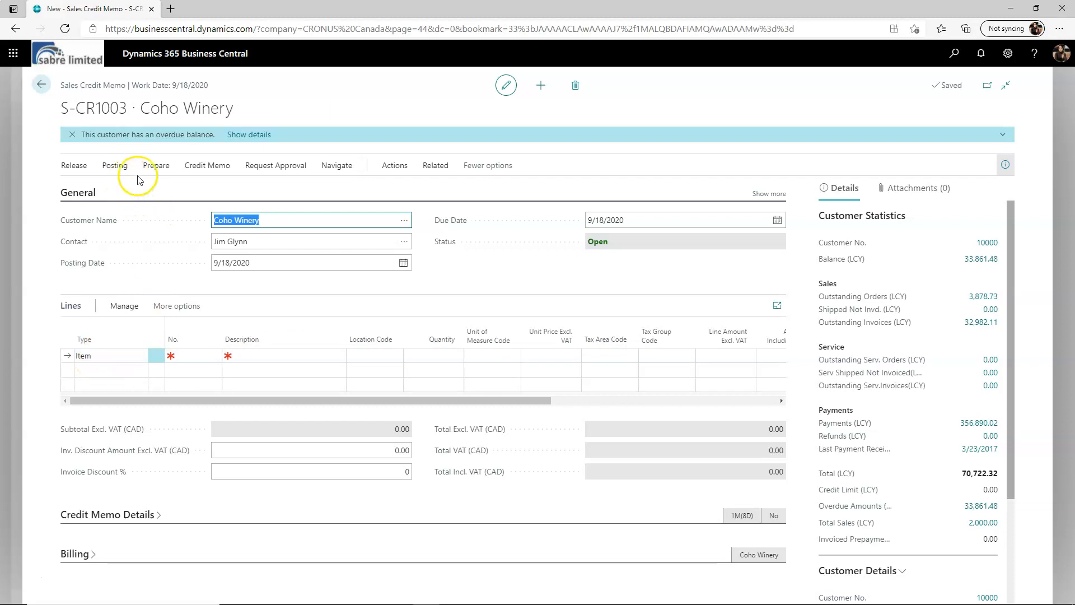
click(394, 166)
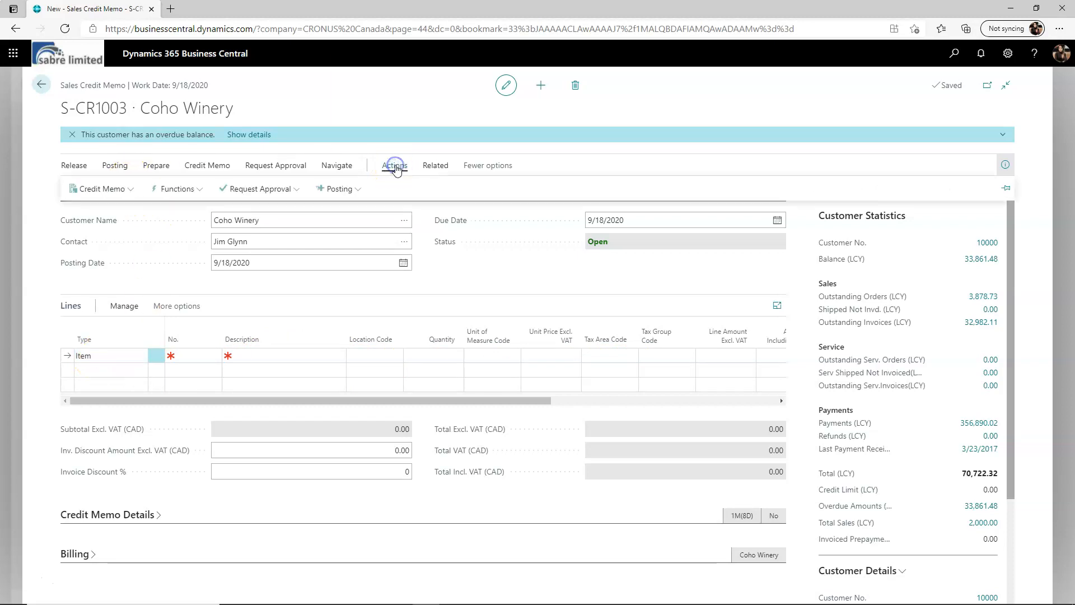
click(185, 188)
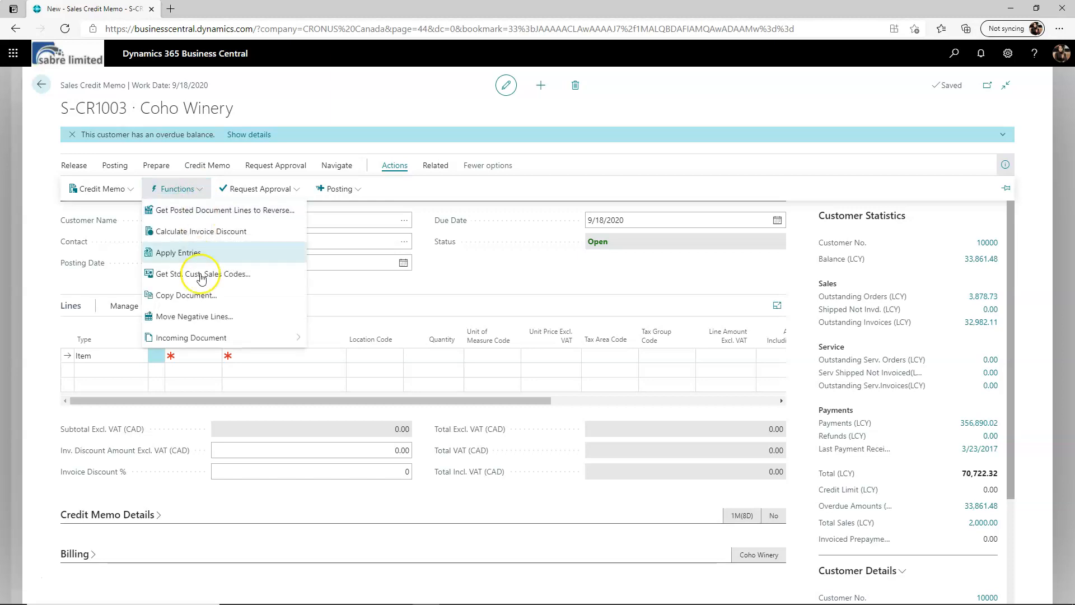
click(187, 296)
click(582, 281)
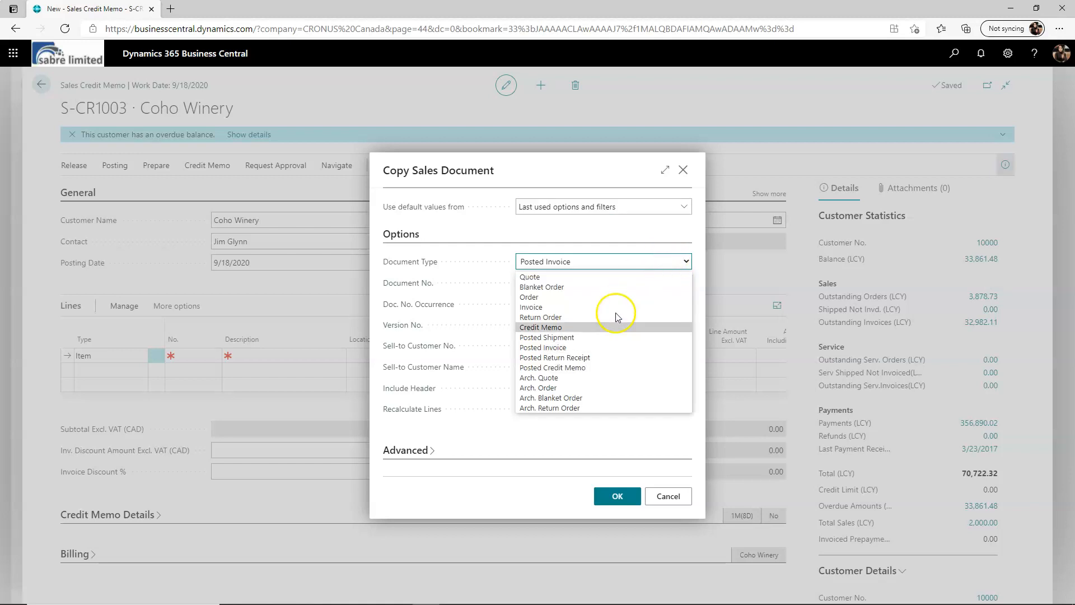
click(574, 347)
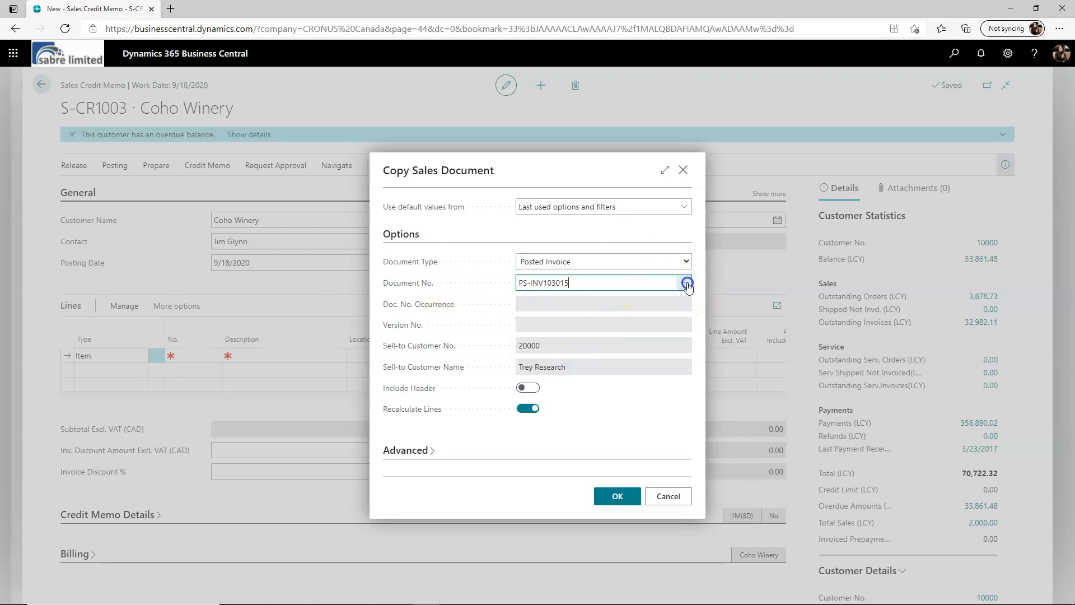
click(684, 283)
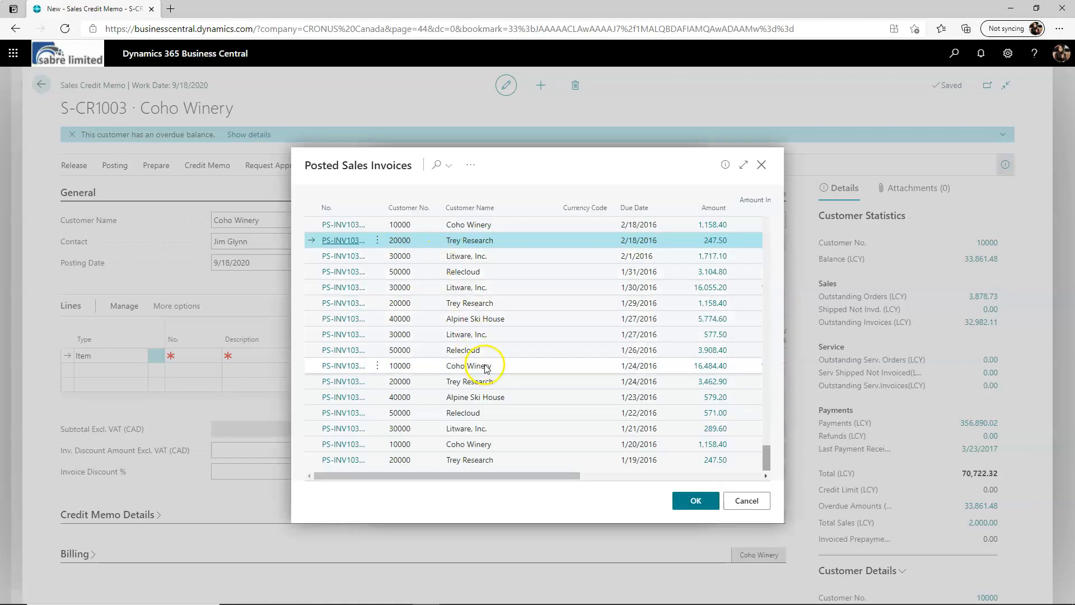
click(748, 500)
click(667, 497)
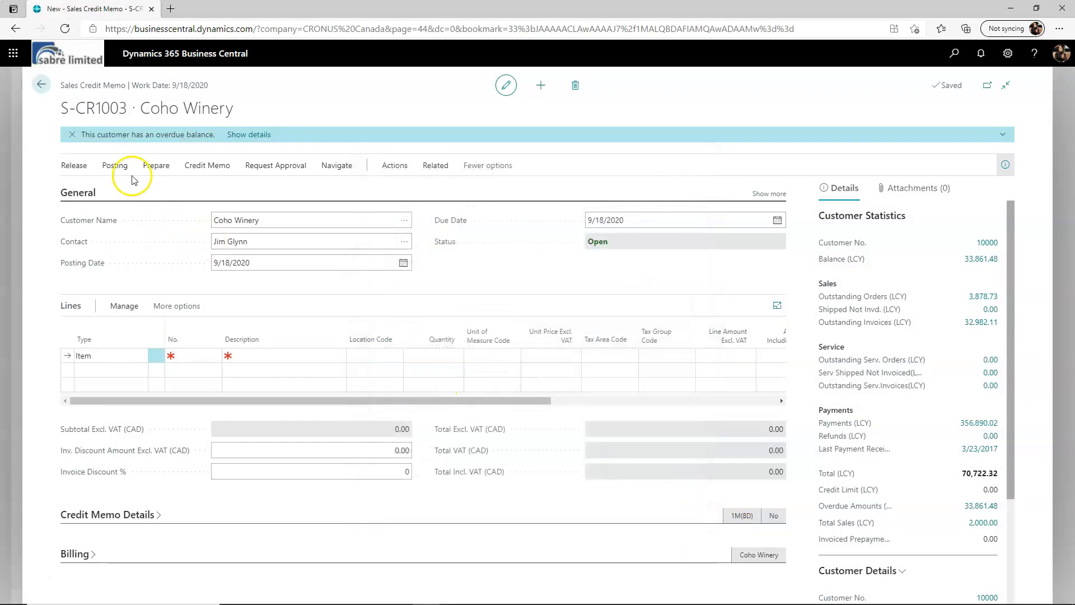
- Get the posted invoice line for the ROME Guest Chair, green, from invoice PS-INV103002 to reverse it on the credit memo
click(394, 165)
click(176, 190)
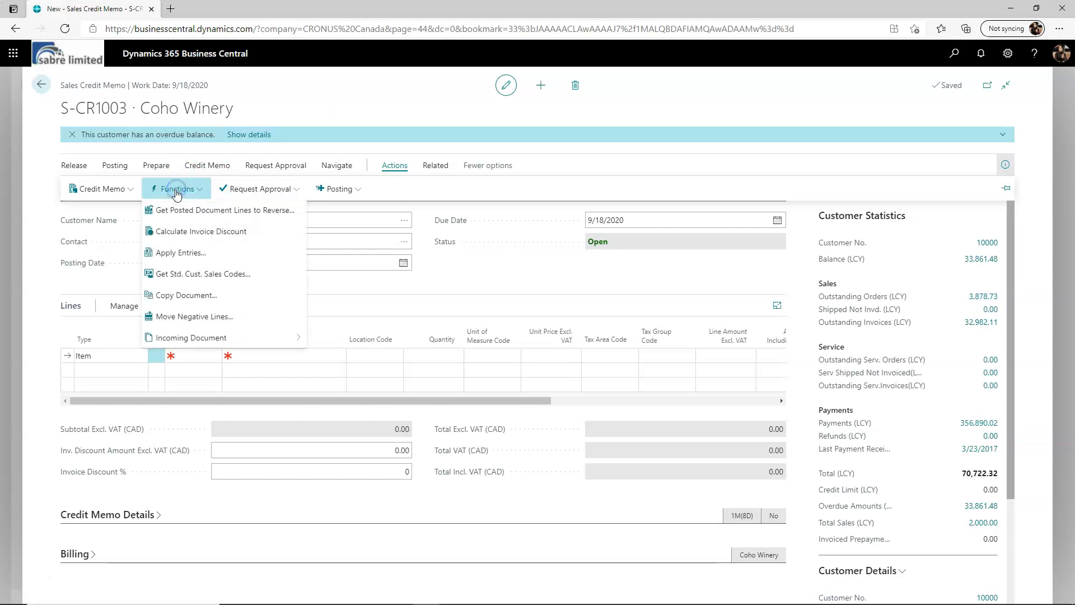
click(197, 216)
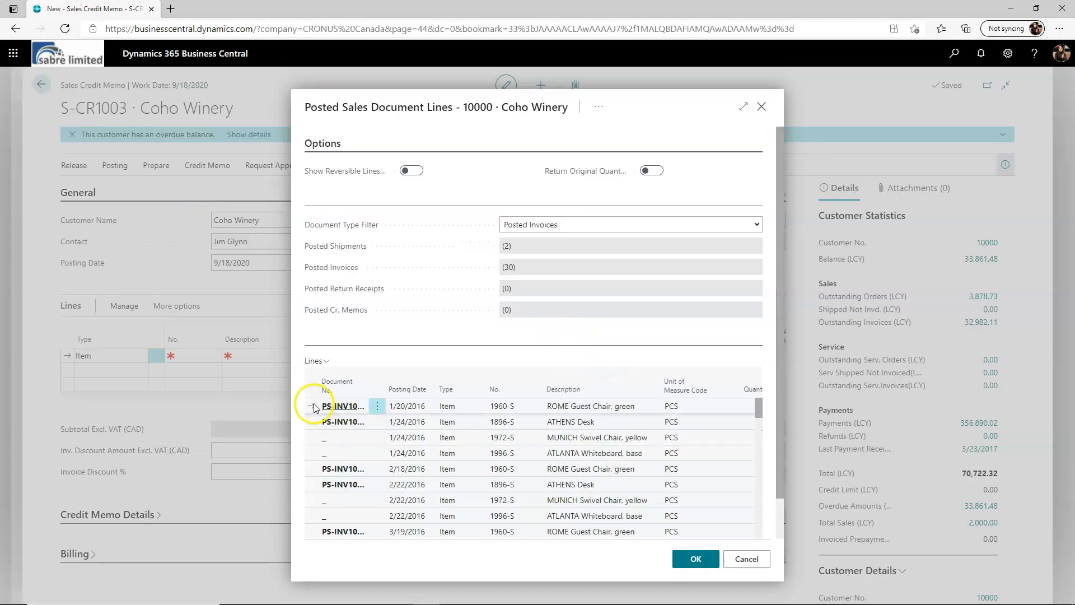
click(348, 410)
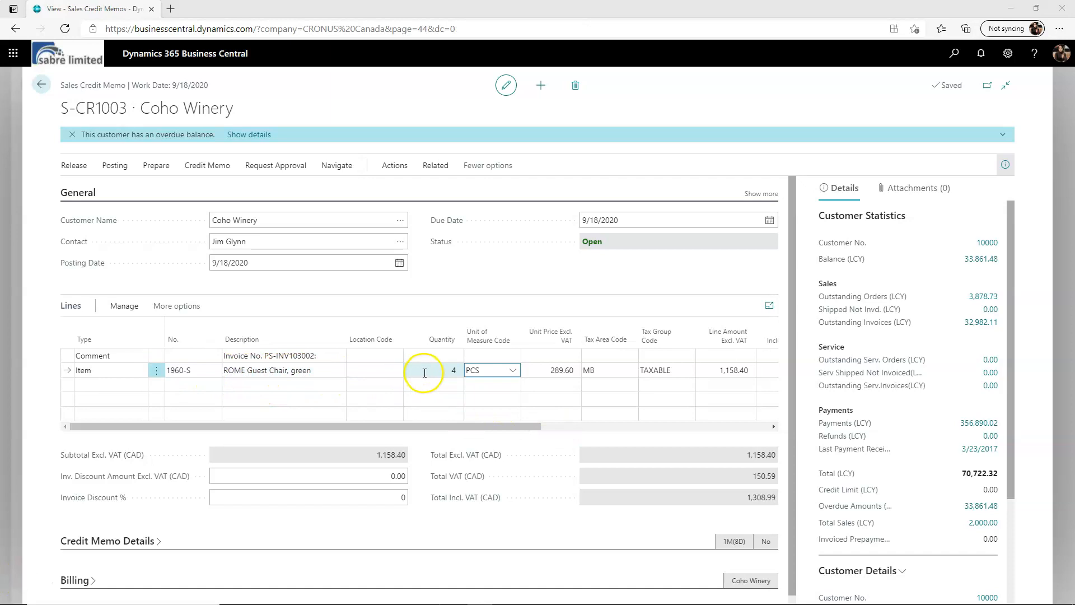
- Set the quantity of the ROME Guest Chair line to 2
click(447, 370)
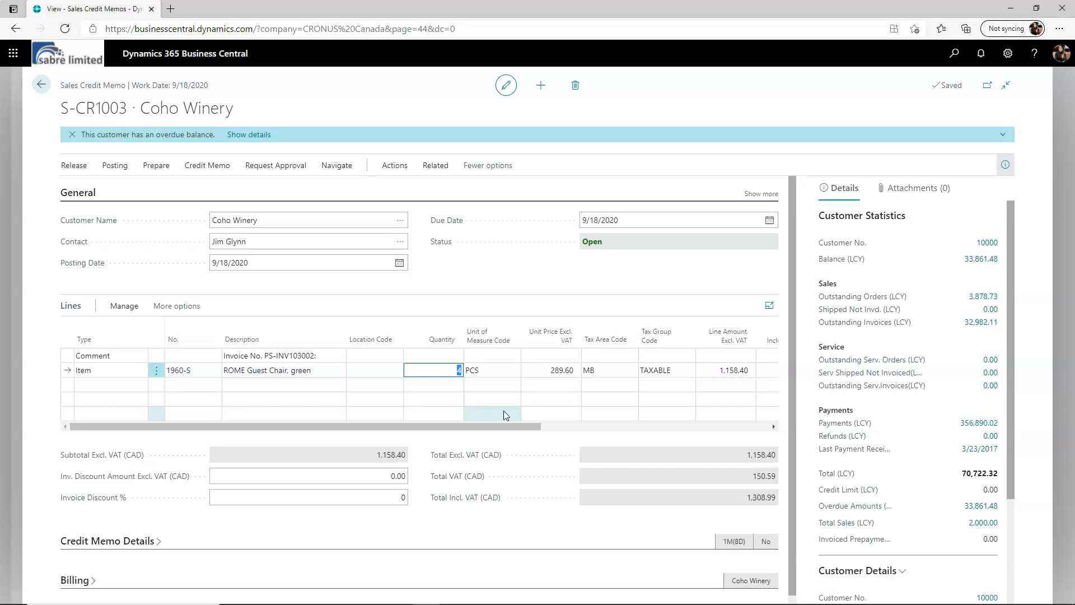
text(2)
key(Tab)
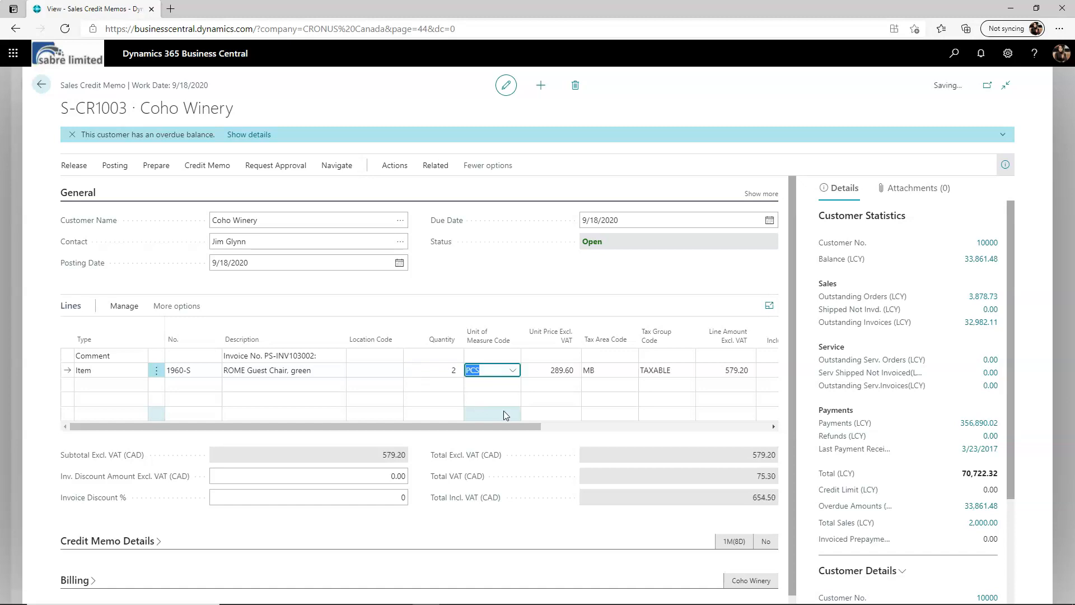
key(Tab)
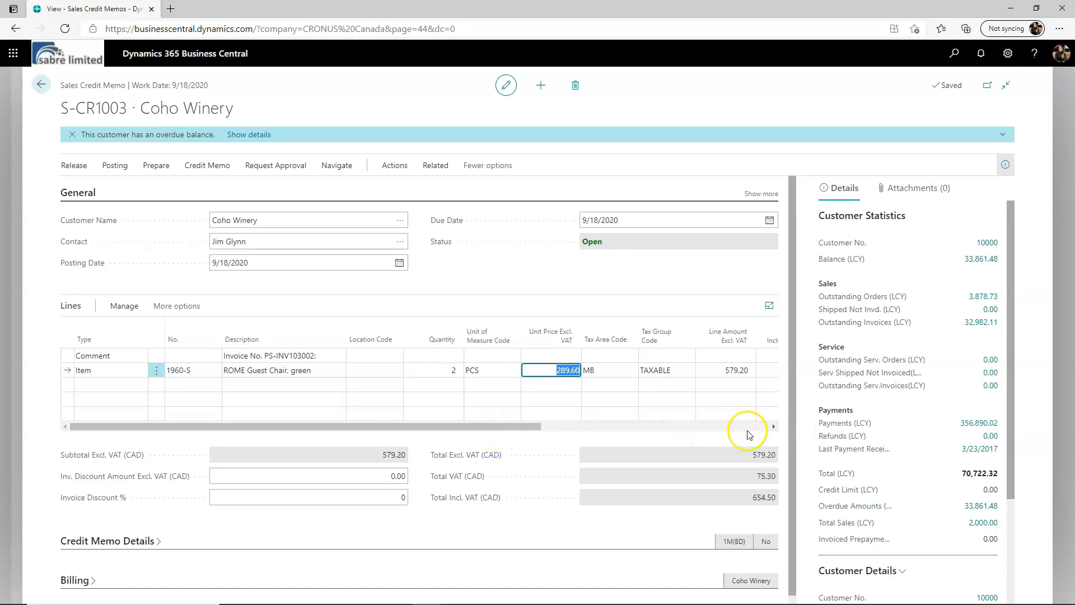
key(Tab)
key(Tab)
key(Tab)
key(Tab)
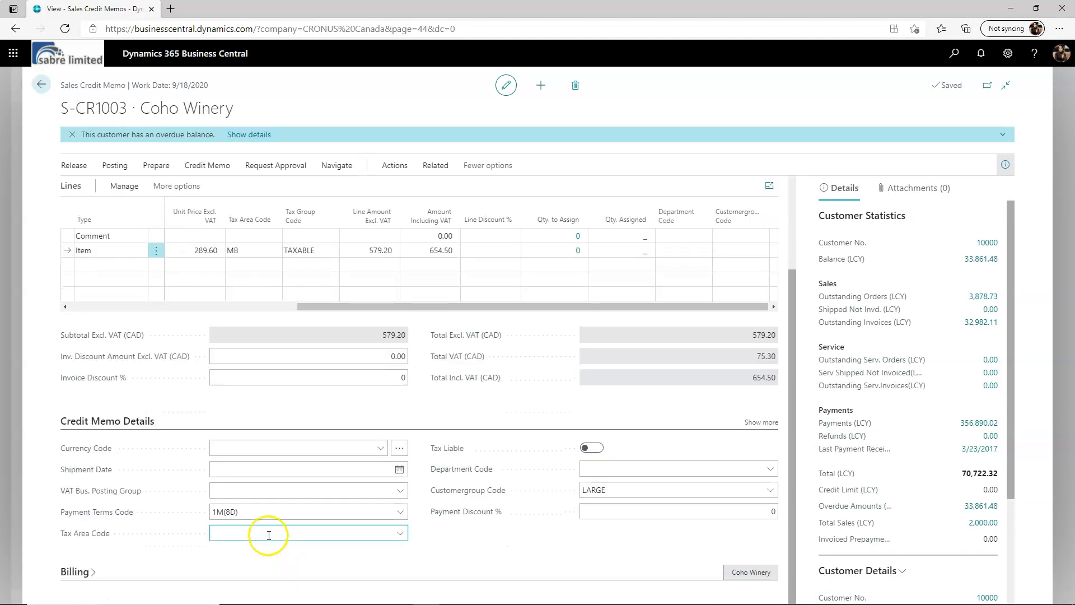
- Set the credit memo's tax area code to ON (Ontario) in the credit memo details
click(400, 535)
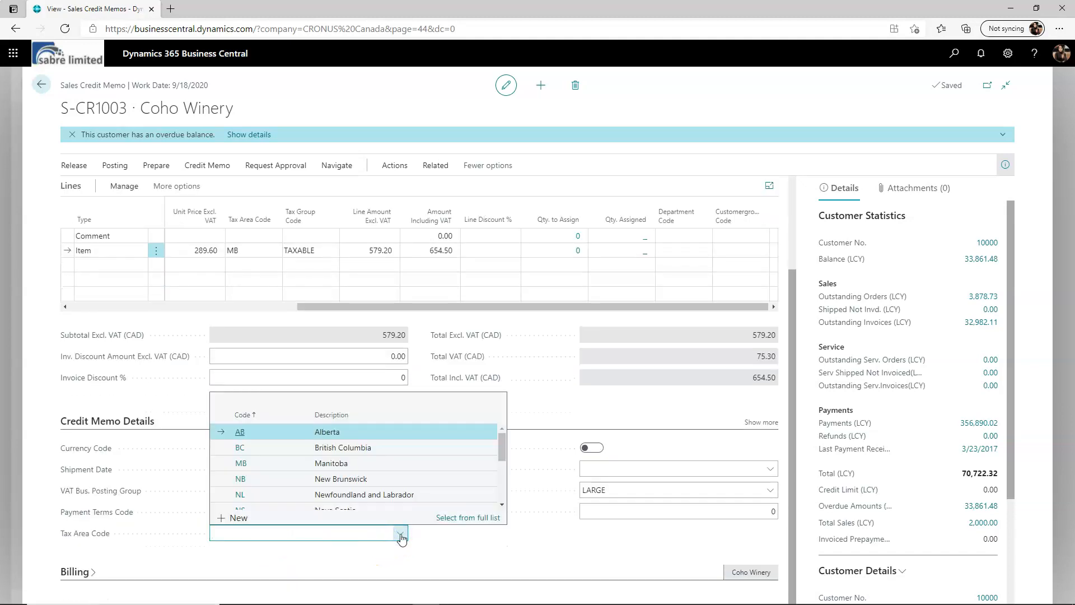
scroll(283, 480, down, 3)
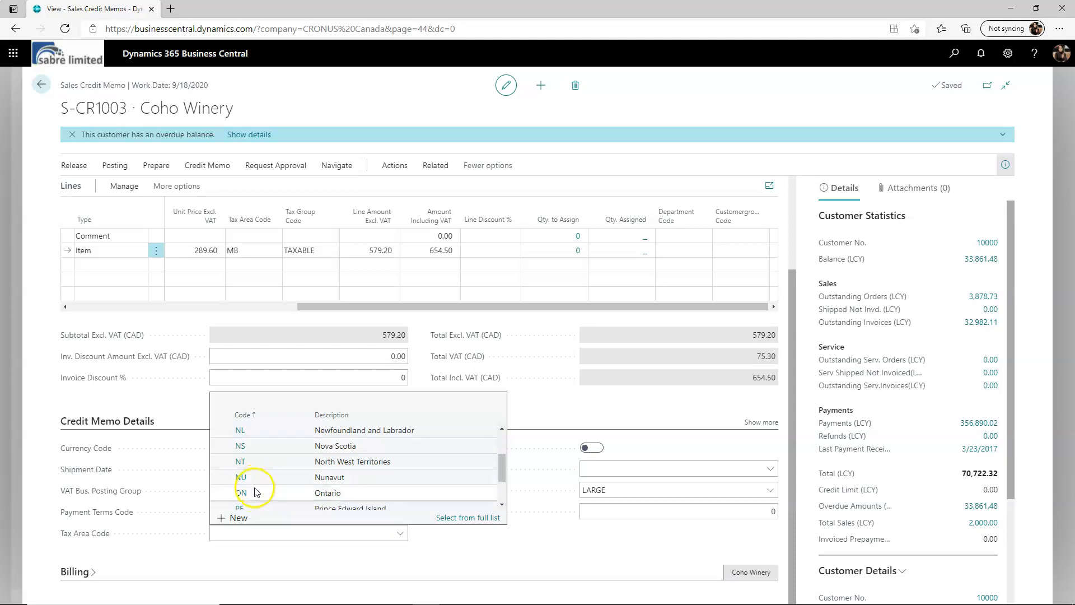
click(401, 510)
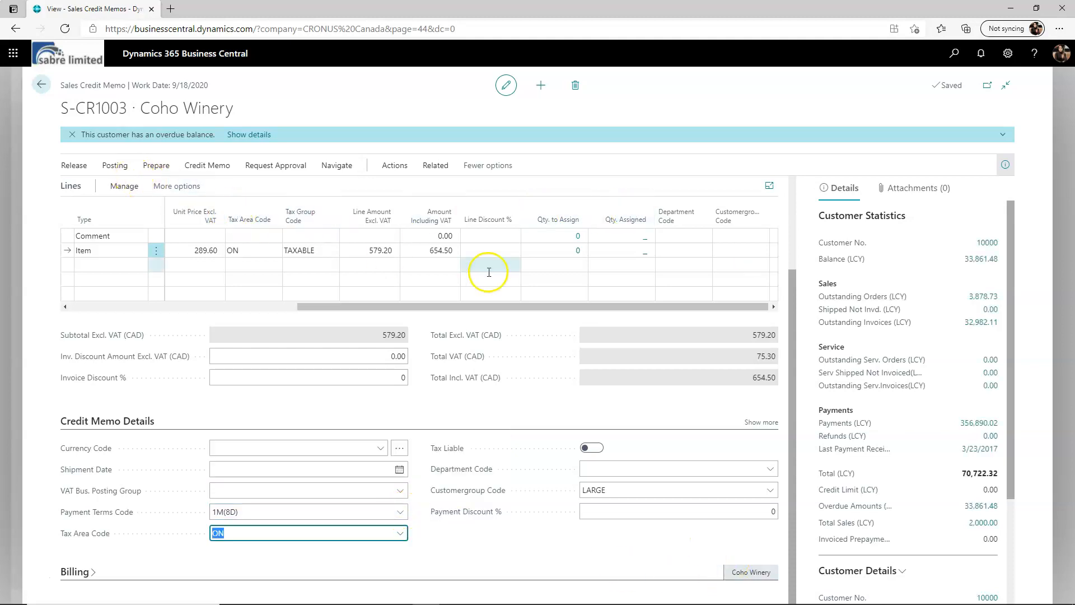
- Post the sales credit memo and open the posted document
click(119, 171)
click(78, 186)
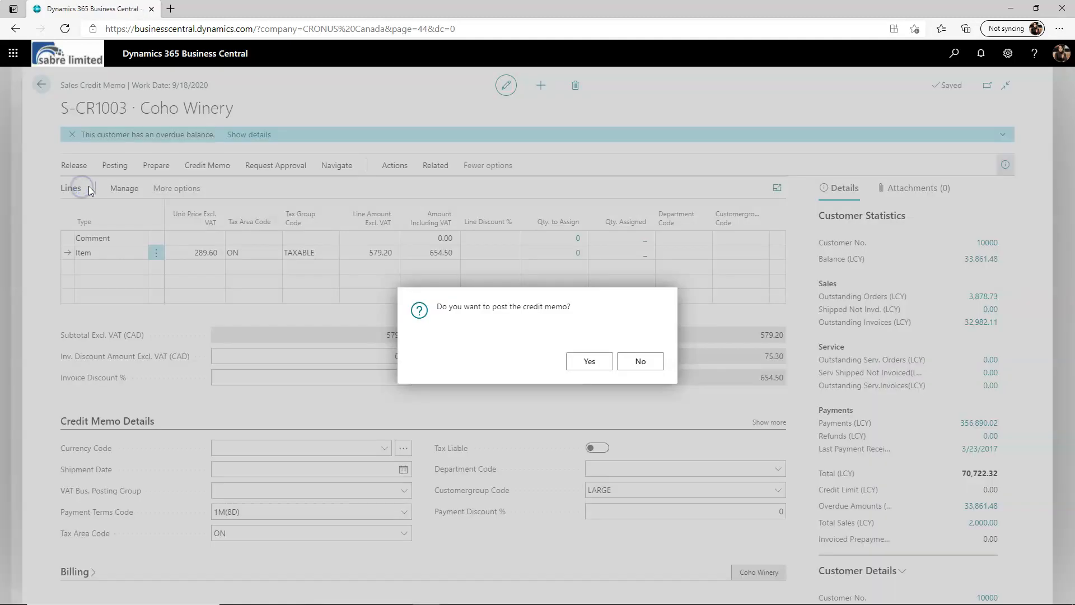
click(591, 362)
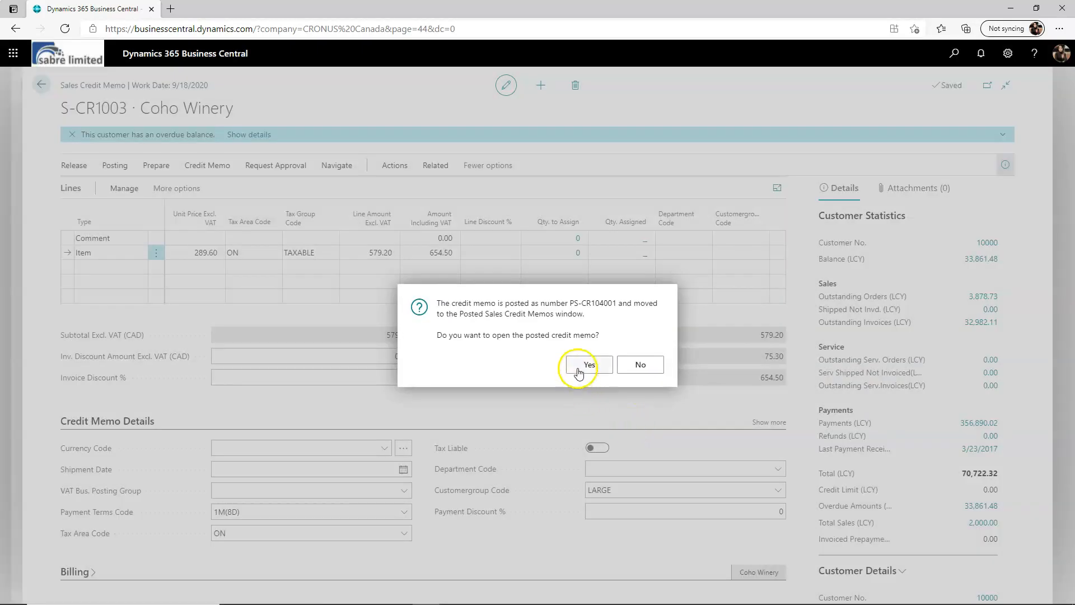
click(590, 367)
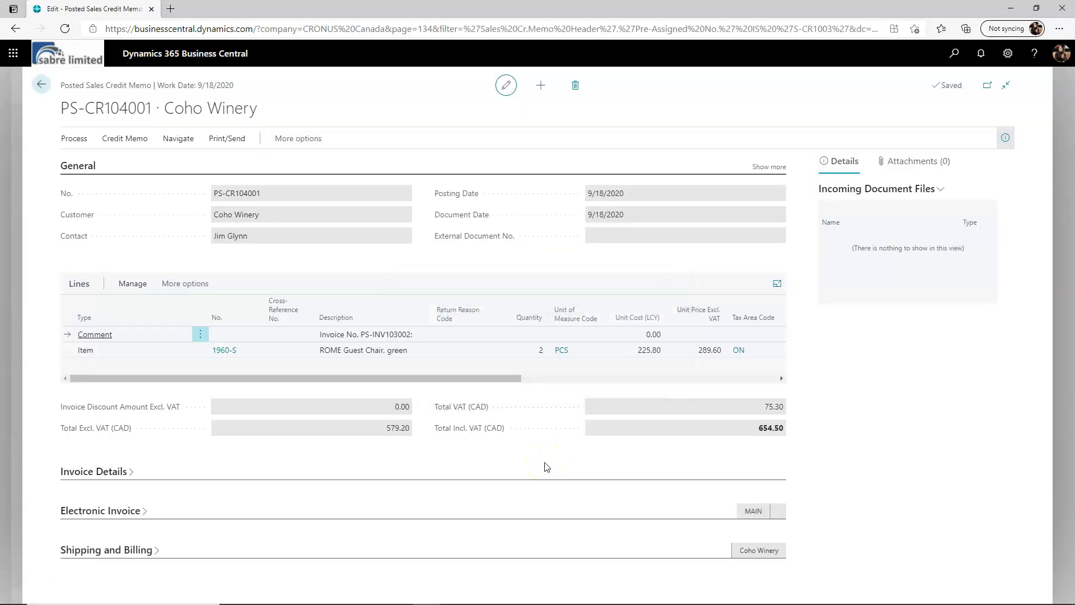
- Preview the printout of the posted sales credit memo, and close the preview and print options without printing
click(406, 430)
click(227, 139)
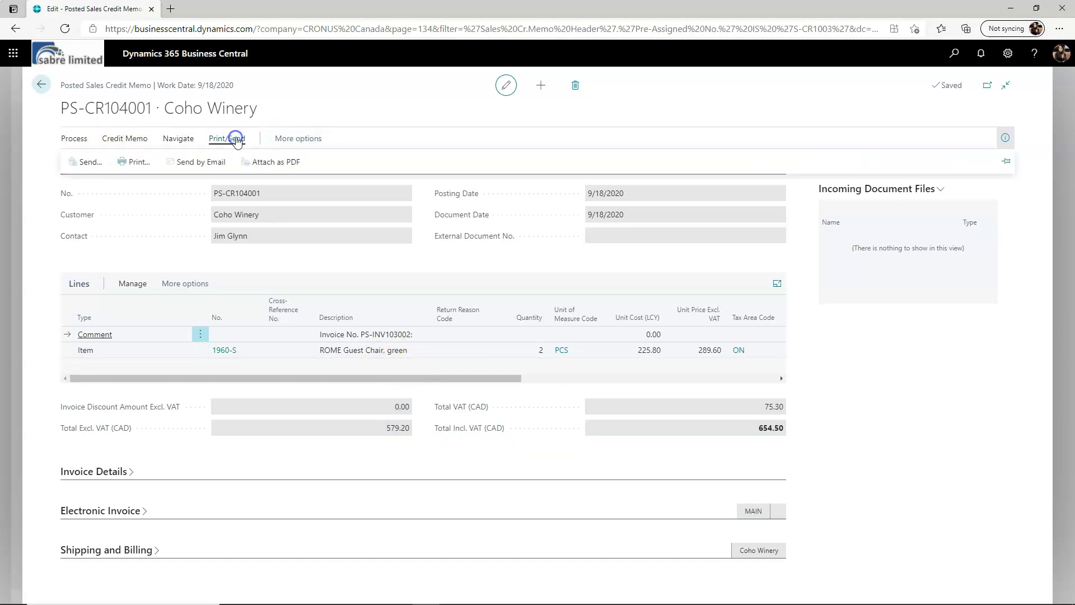
click(134, 166)
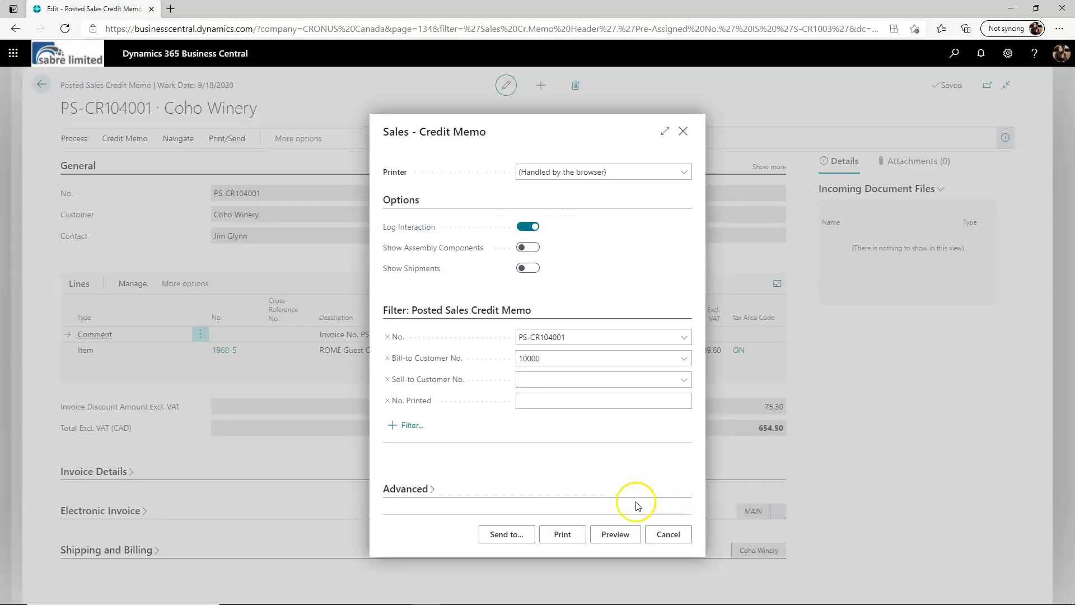
click(615, 533)
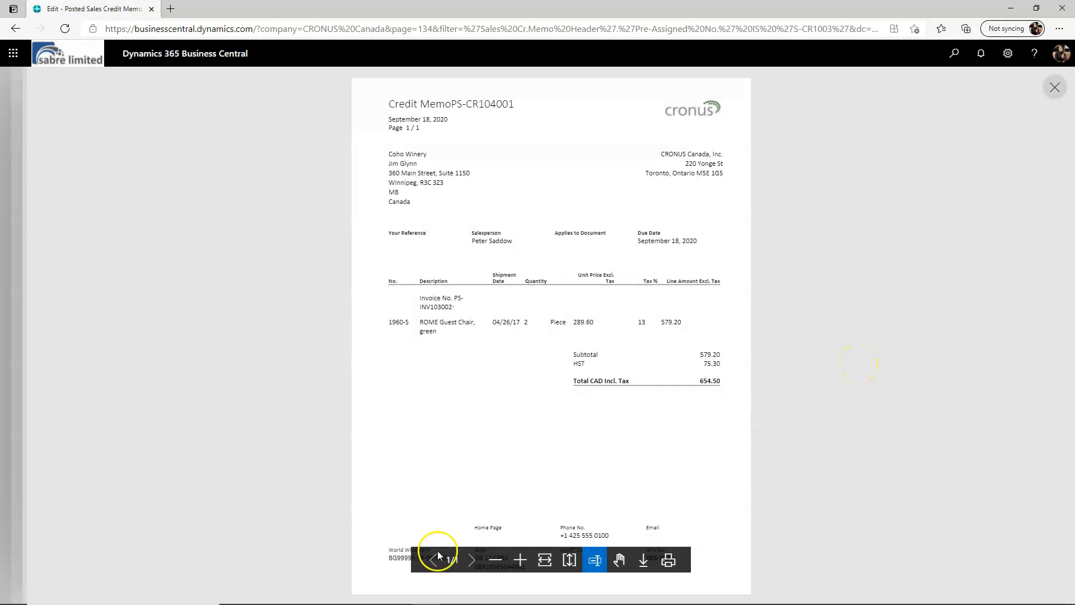
click(16, 29)
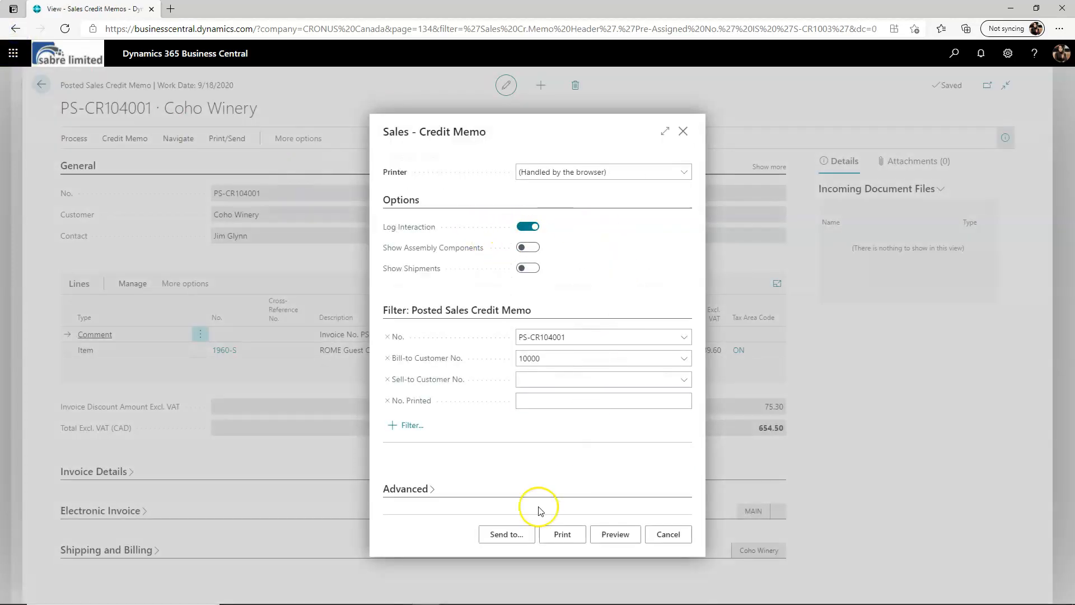
click(670, 533)
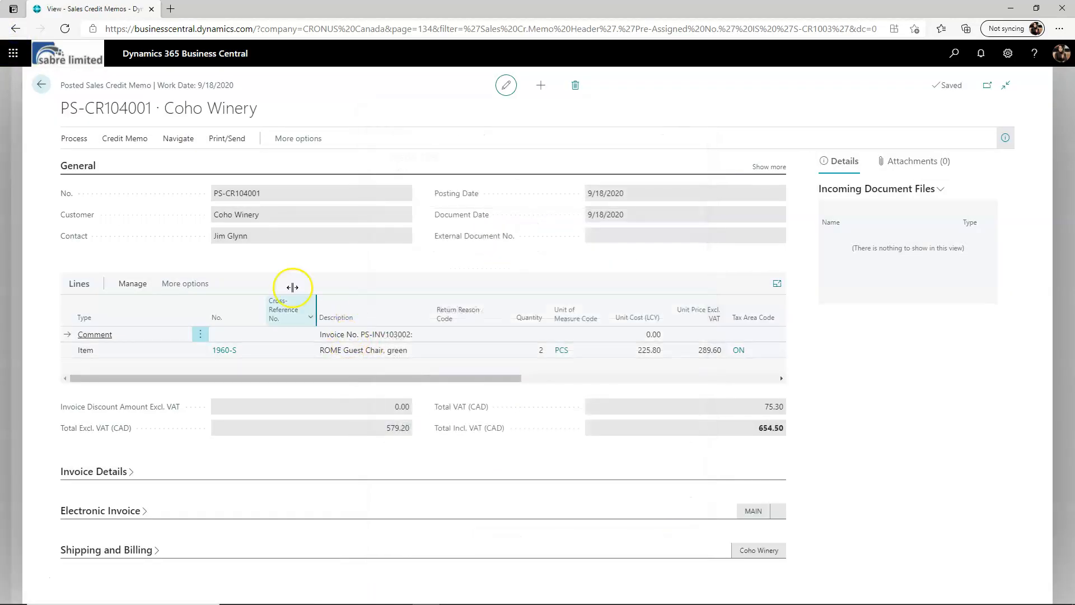
- Search for the Customers list and open Coho Winery's posted sales credit memo from its sales history
click(41, 85)
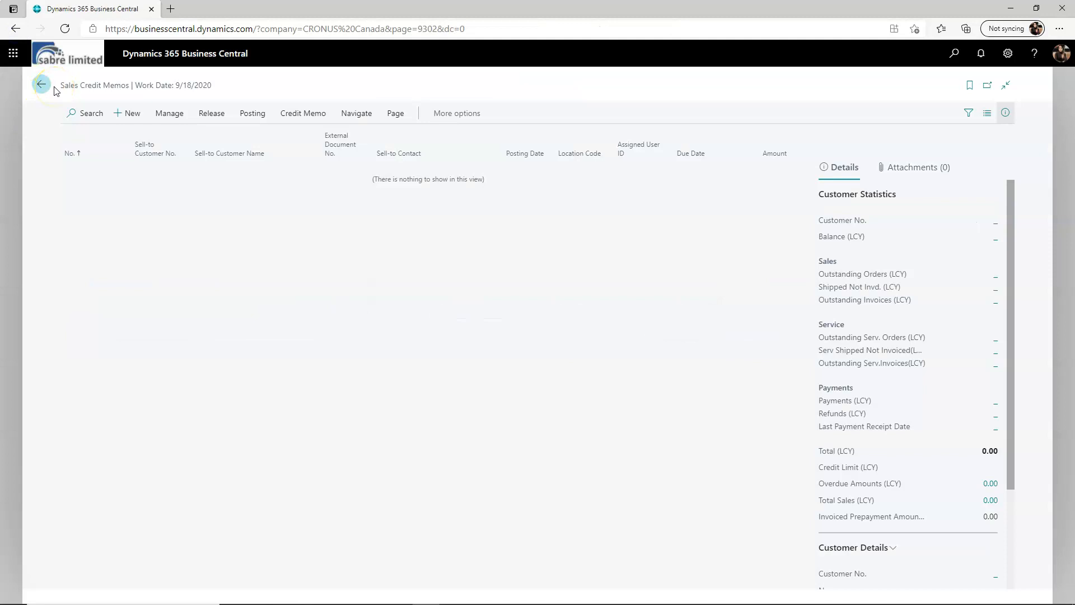
click(953, 54)
text(c)
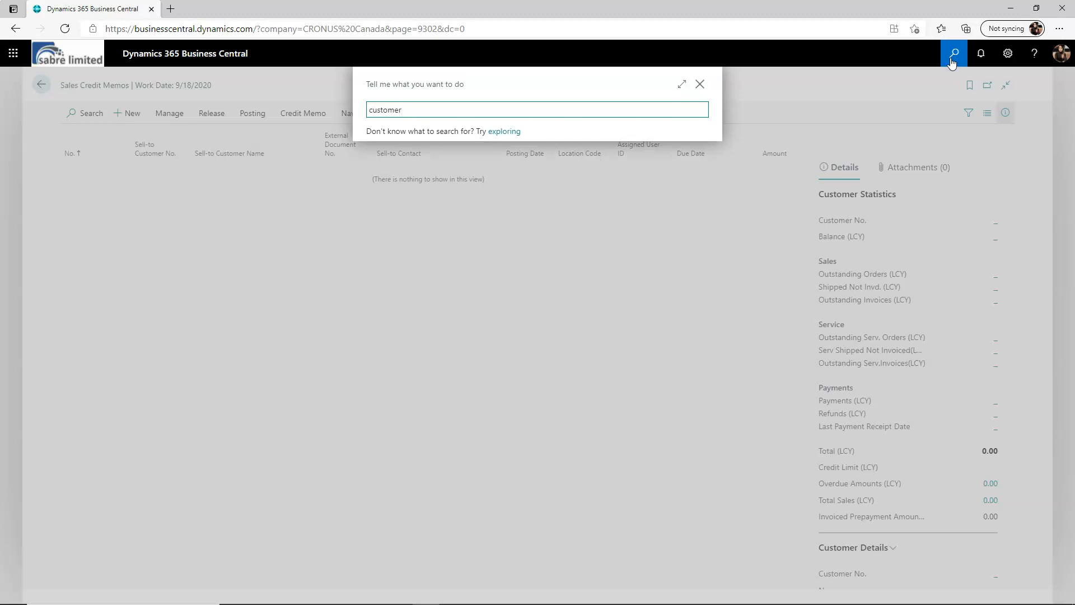
text(ustomer)
click(413, 275)
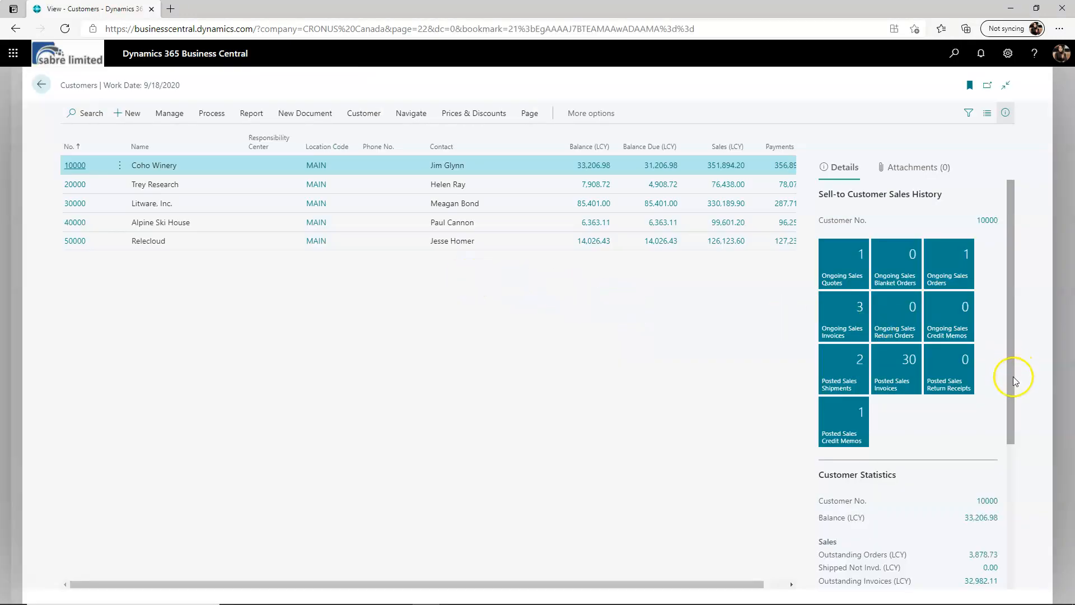
click(845, 420)
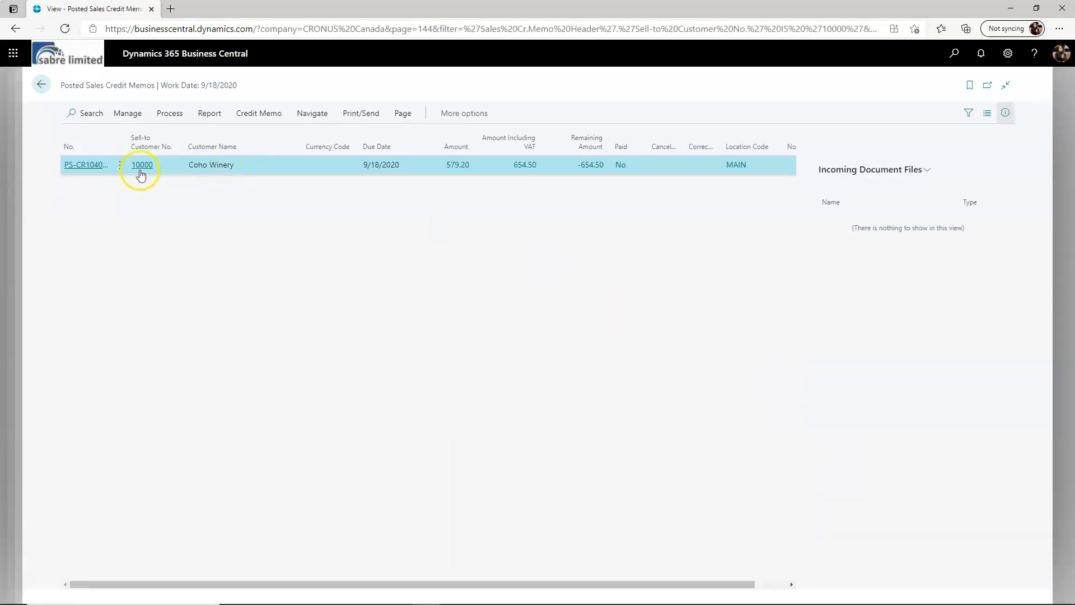
click(87, 164)
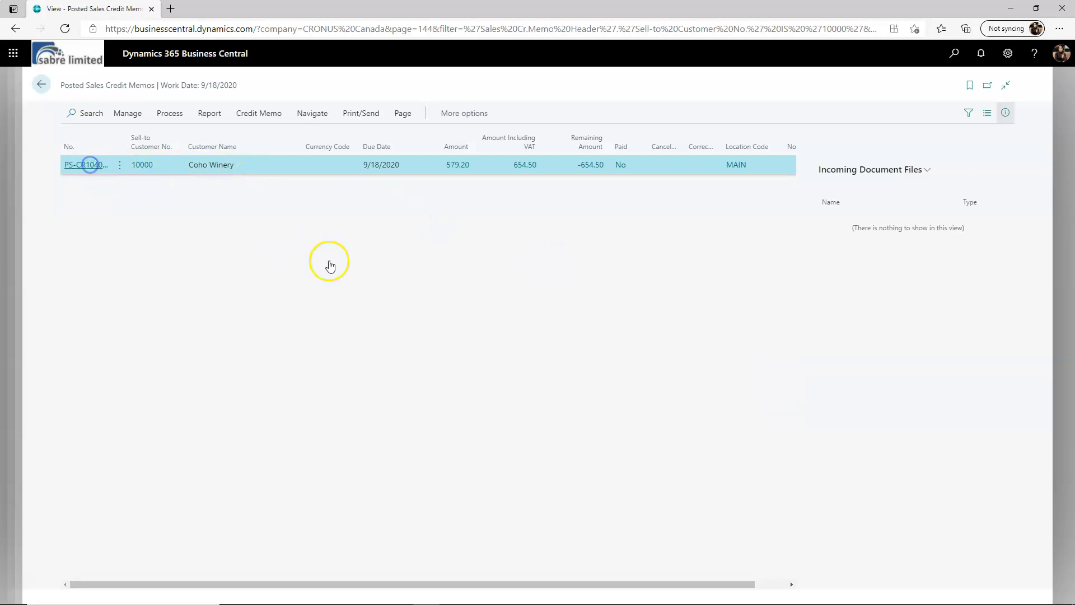